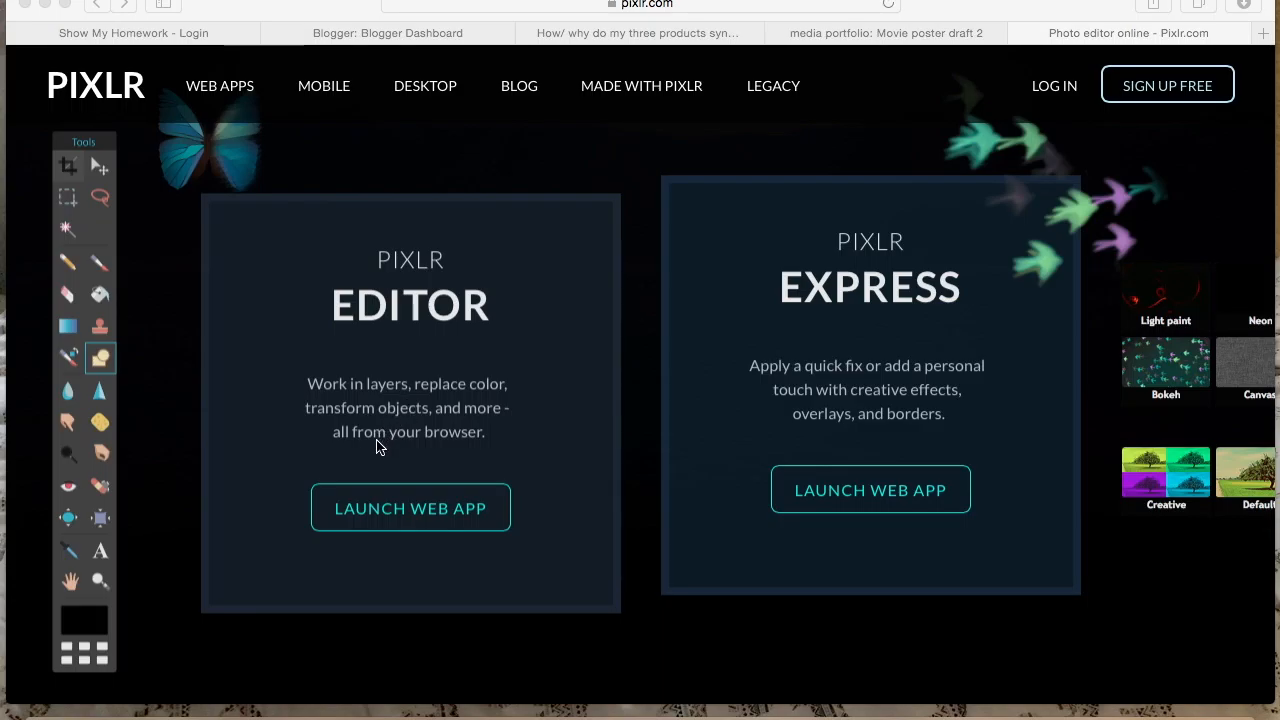
Step: Launch the Pixlr Editor web app and open IMG_8525 from the computer's iPhoto library
left_click(418, 526)
left_click(418, 526)
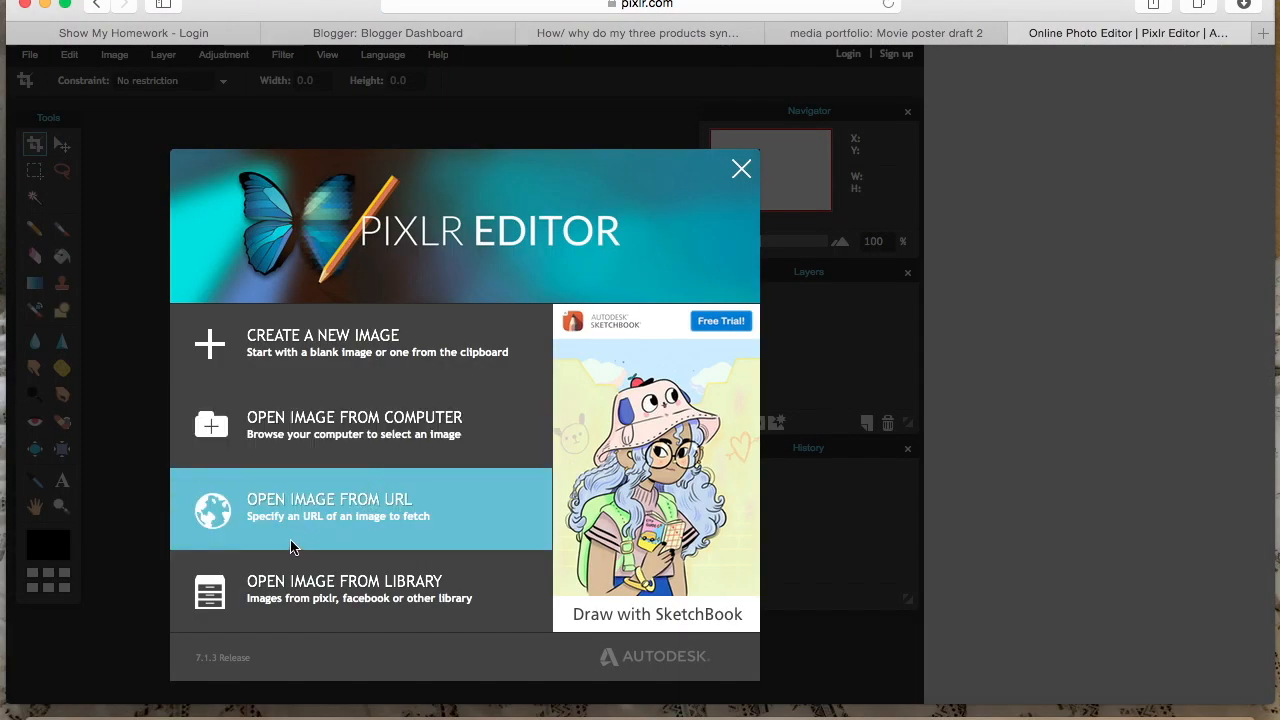
left_click(330, 444)
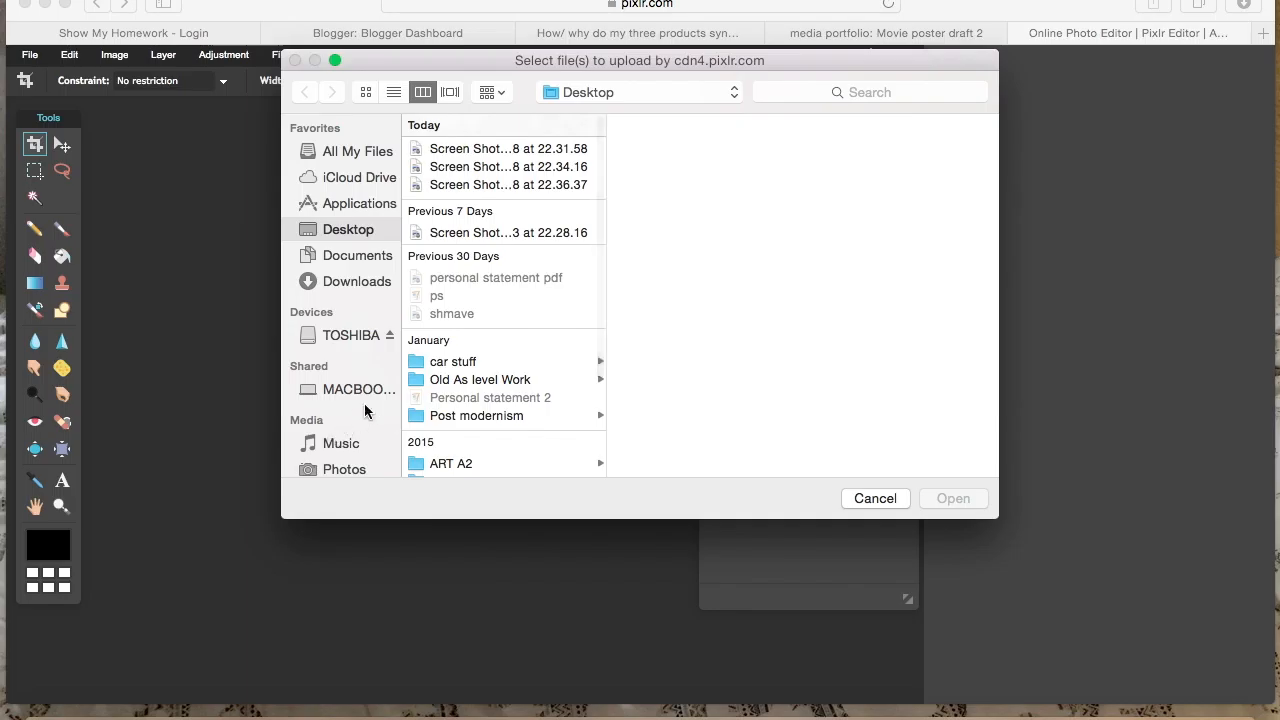
left_click(349, 350)
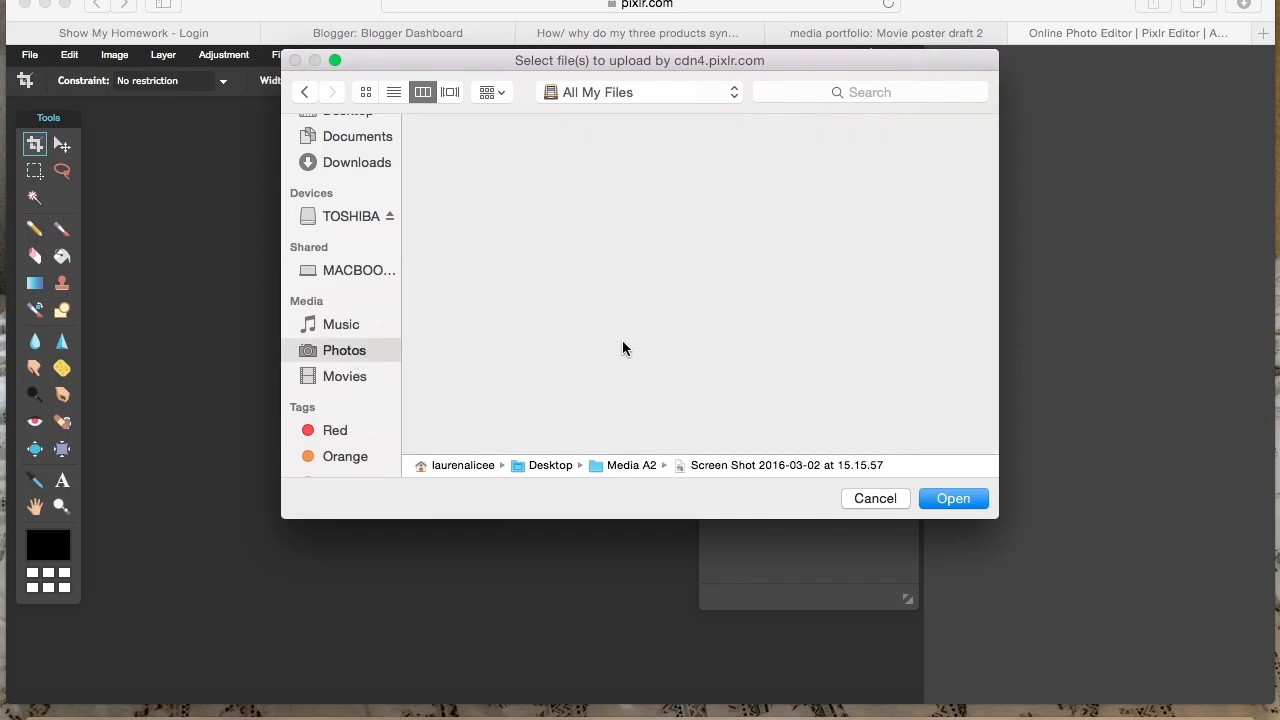
scroll(664, 344, "down", 10)
scroll(666, 350, "up", 15)
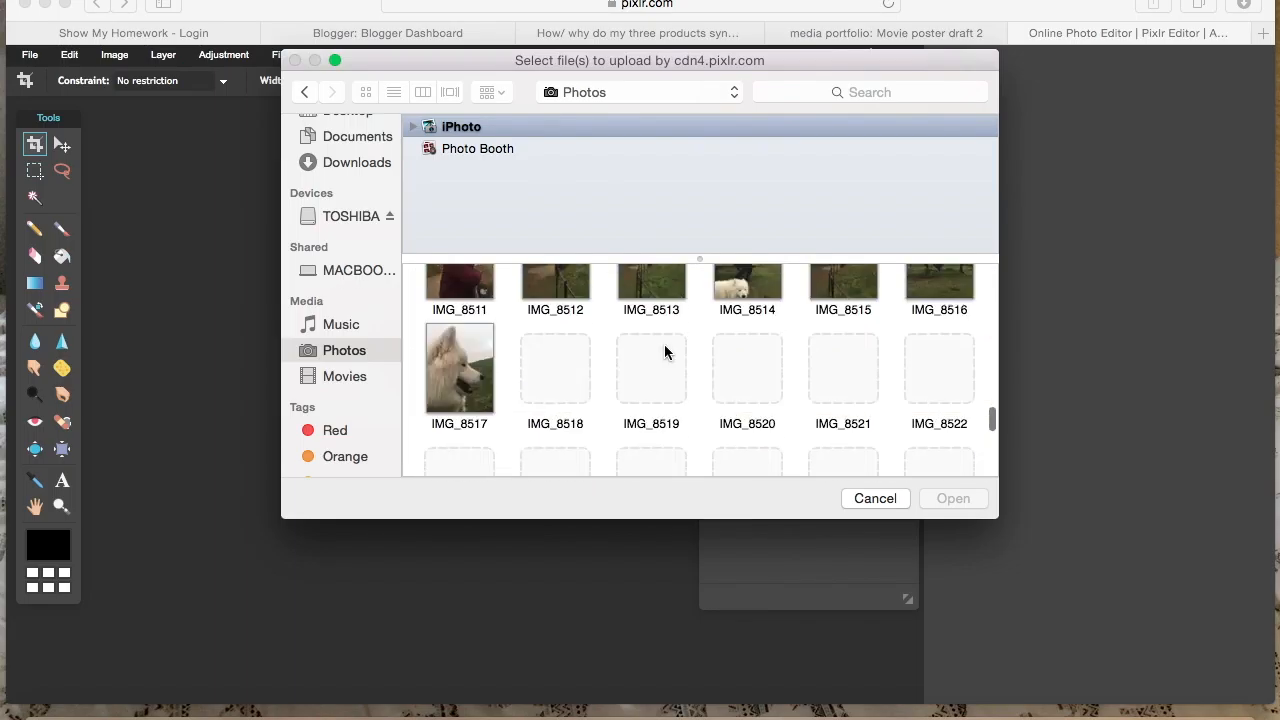
scroll(664, 350, "down", 3)
scroll(662, 360, "up", 1)
left_click(643, 348)
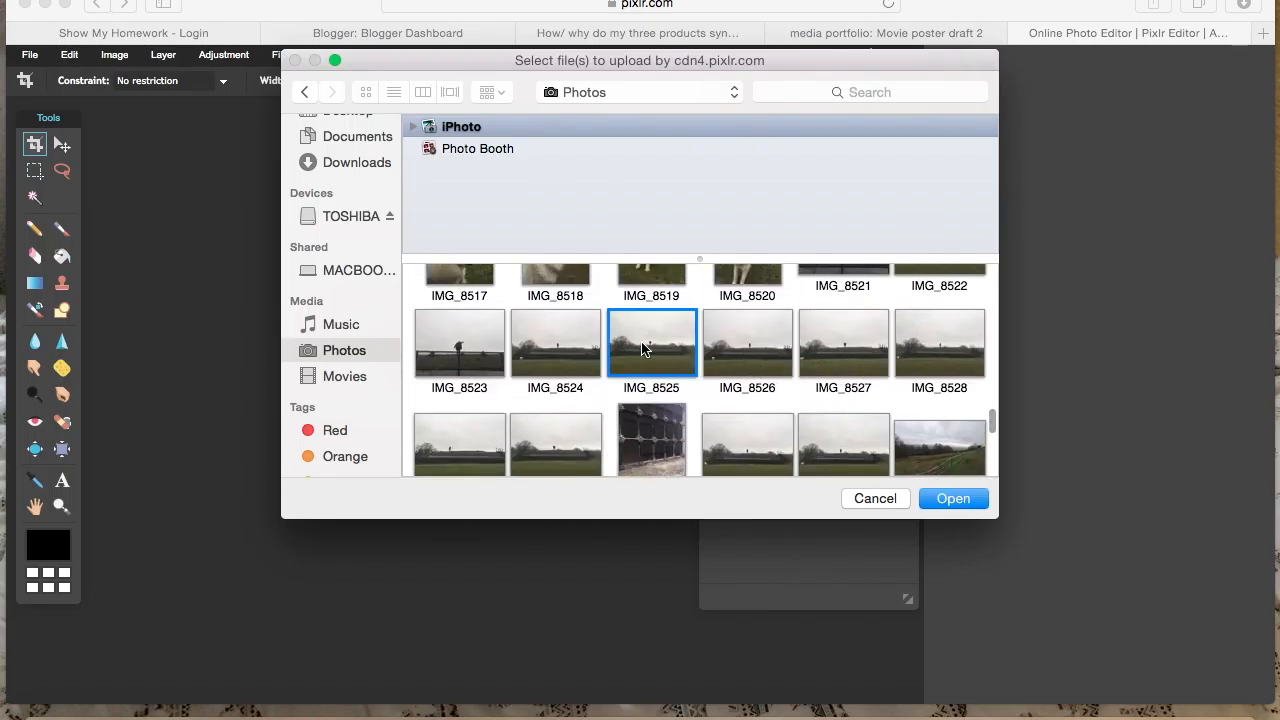
left_click(957, 504)
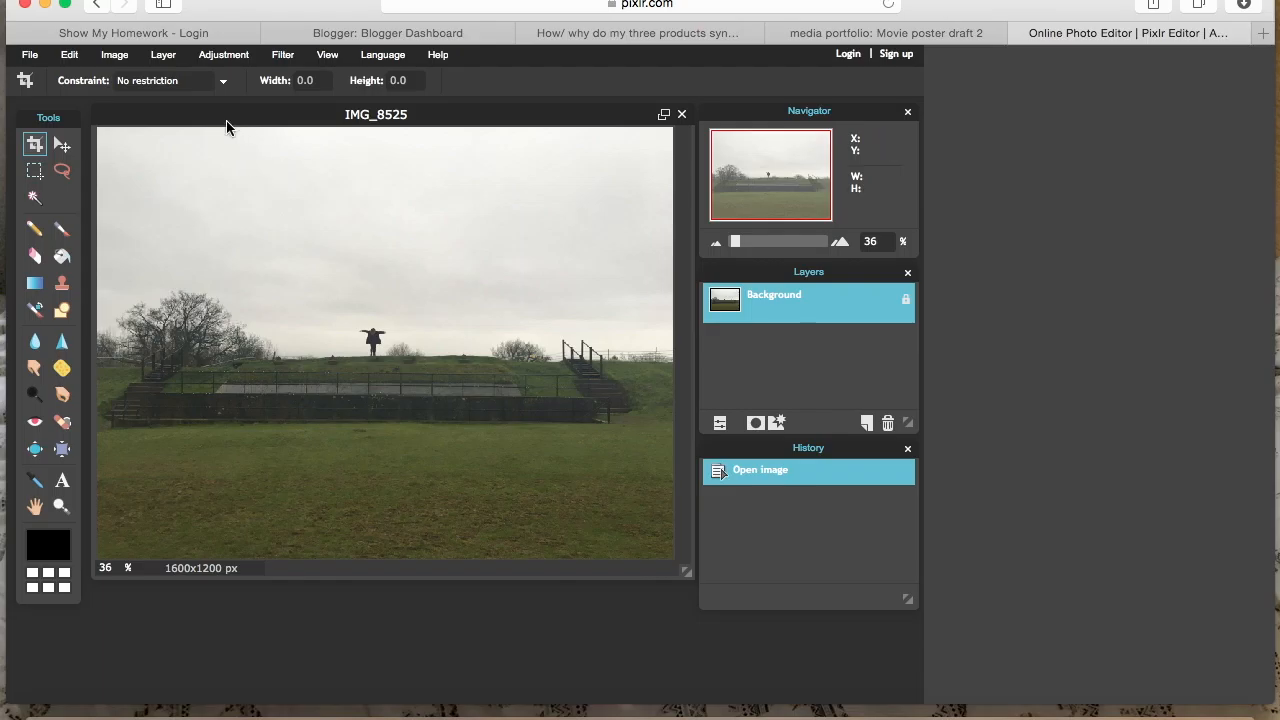
Step: Resize the image to 210 × 295 pixels with constrained proportions turned off
left_click(108, 56)
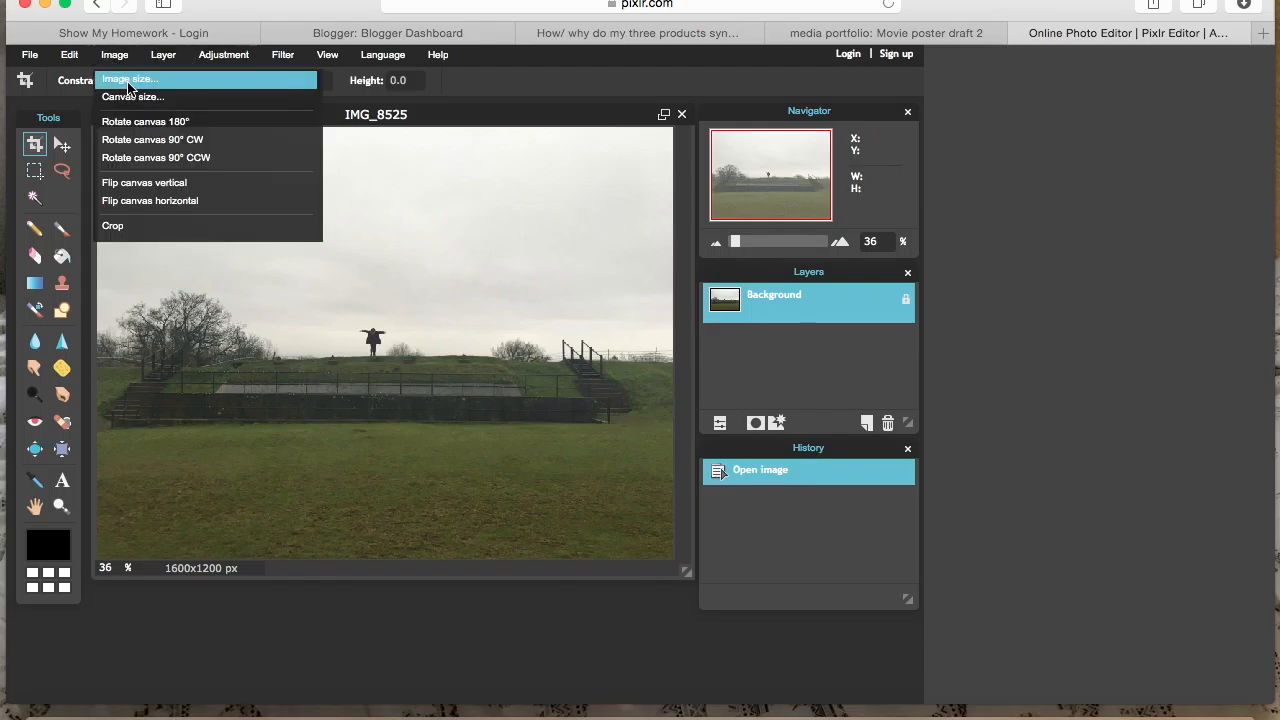
left_click(130, 80)
left_click(419, 337)
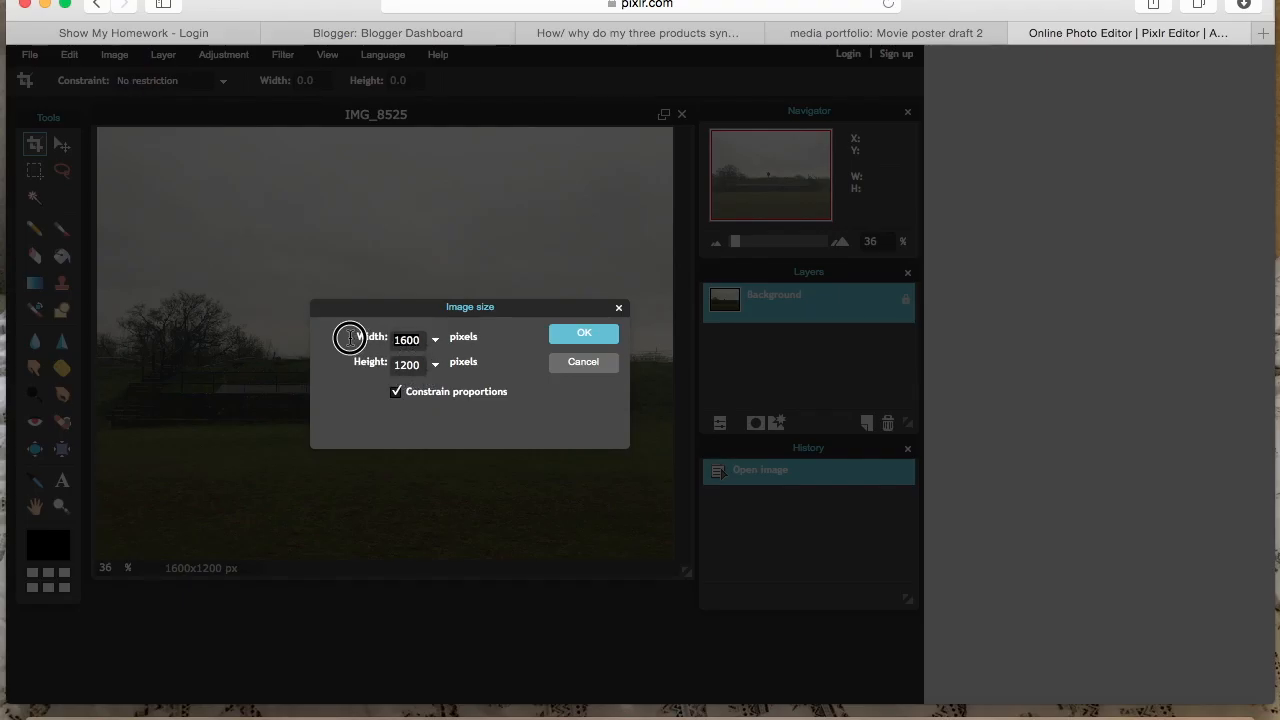
key("BackSpace")
key("BackSpace")
key("BackSpace")
key("BackSpace")
type("21")
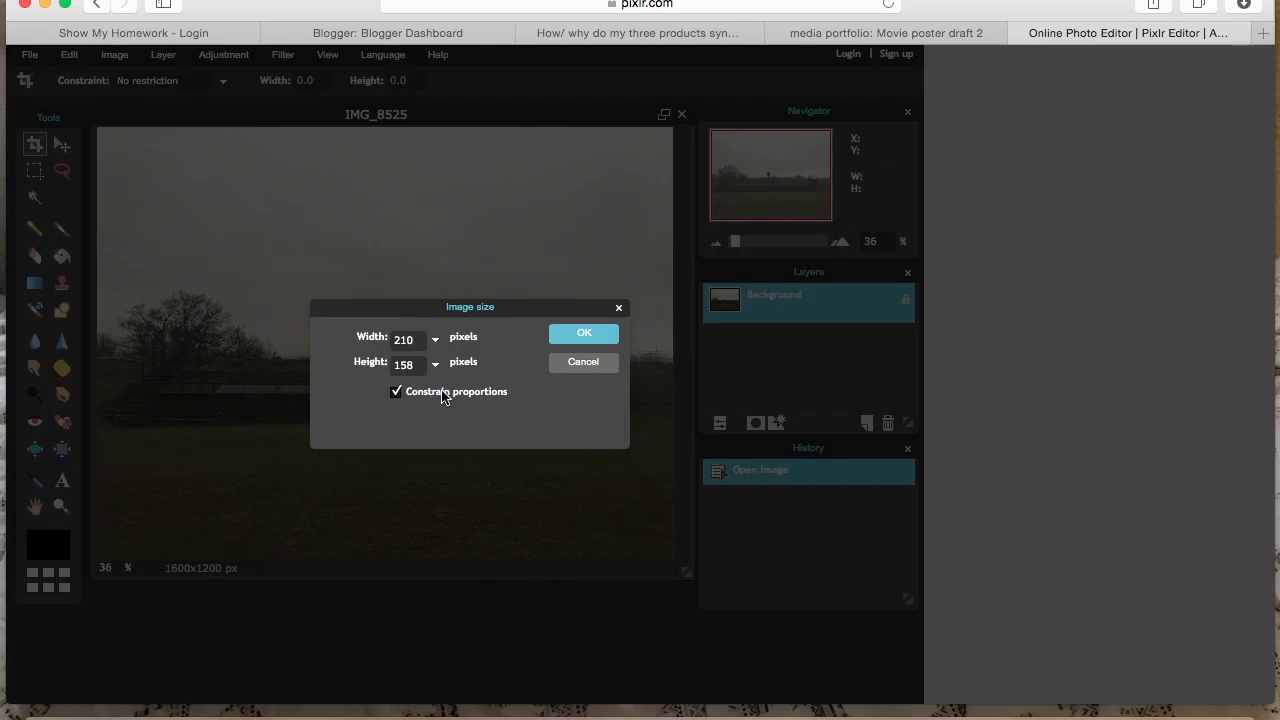
left_click(397, 393)
left_click(372, 362)
left_click(580, 340)
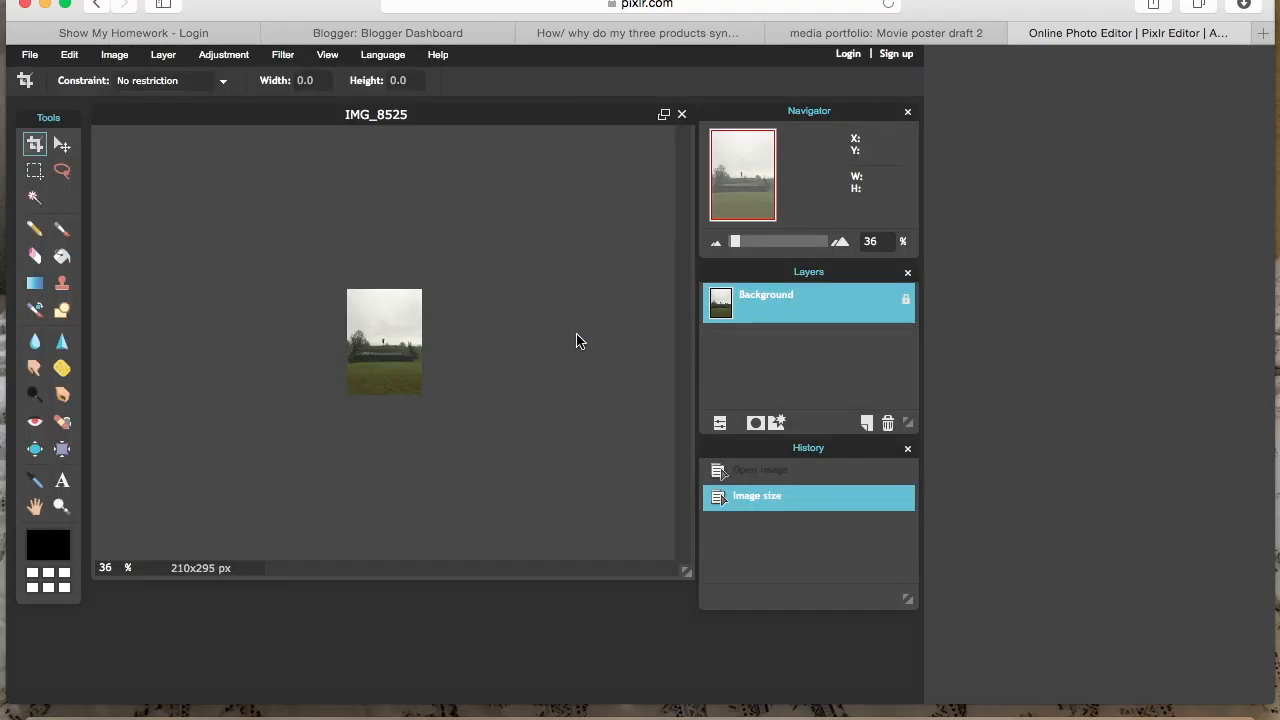
Step: Enlarge the image size to 840 × 1180 pixels
left_click(114, 55)
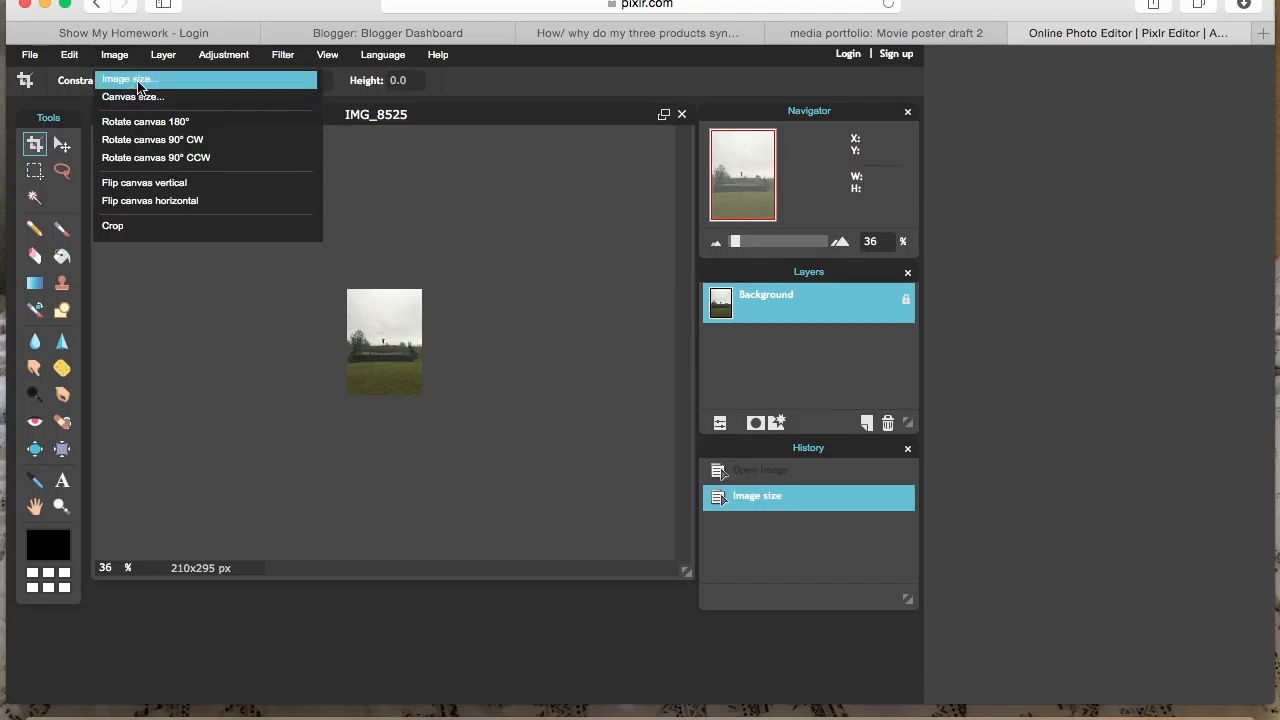
left_click(130, 79)
left_click_drag(421, 261, 375, 258)
type("8")
left_click(586, 249)
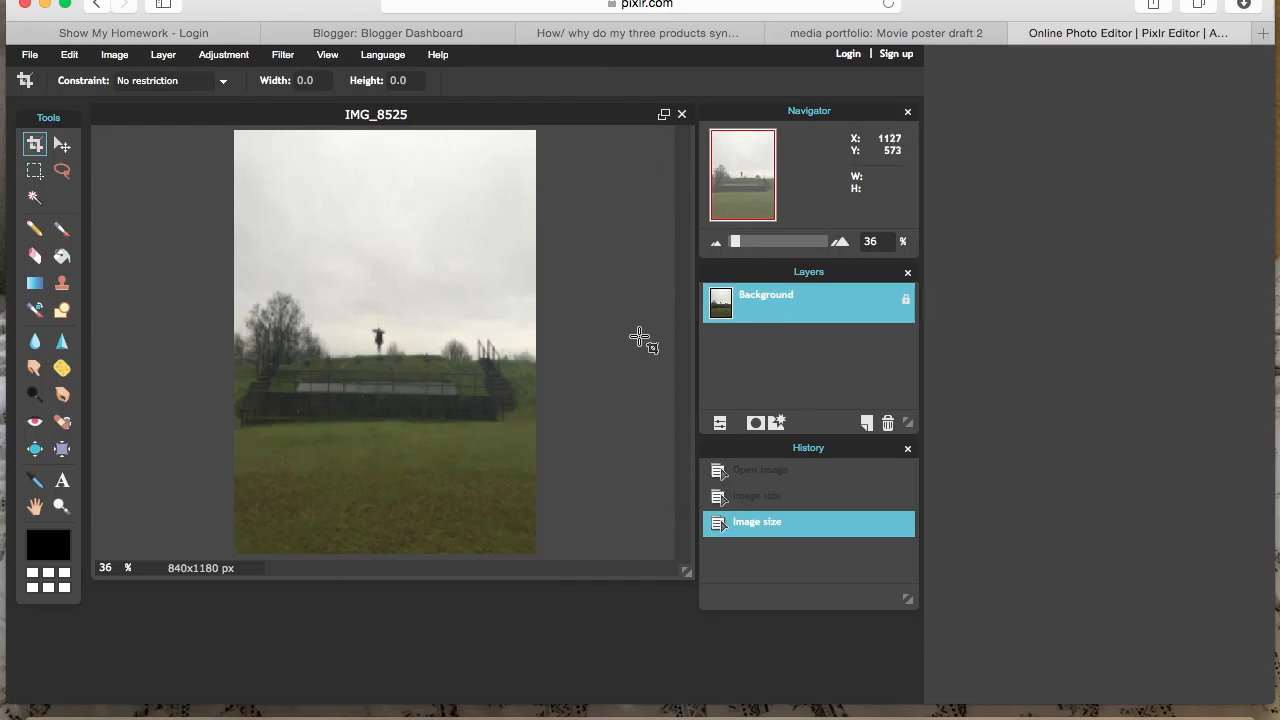
Step: Add a new empty layer above the background
left_click(163, 55)
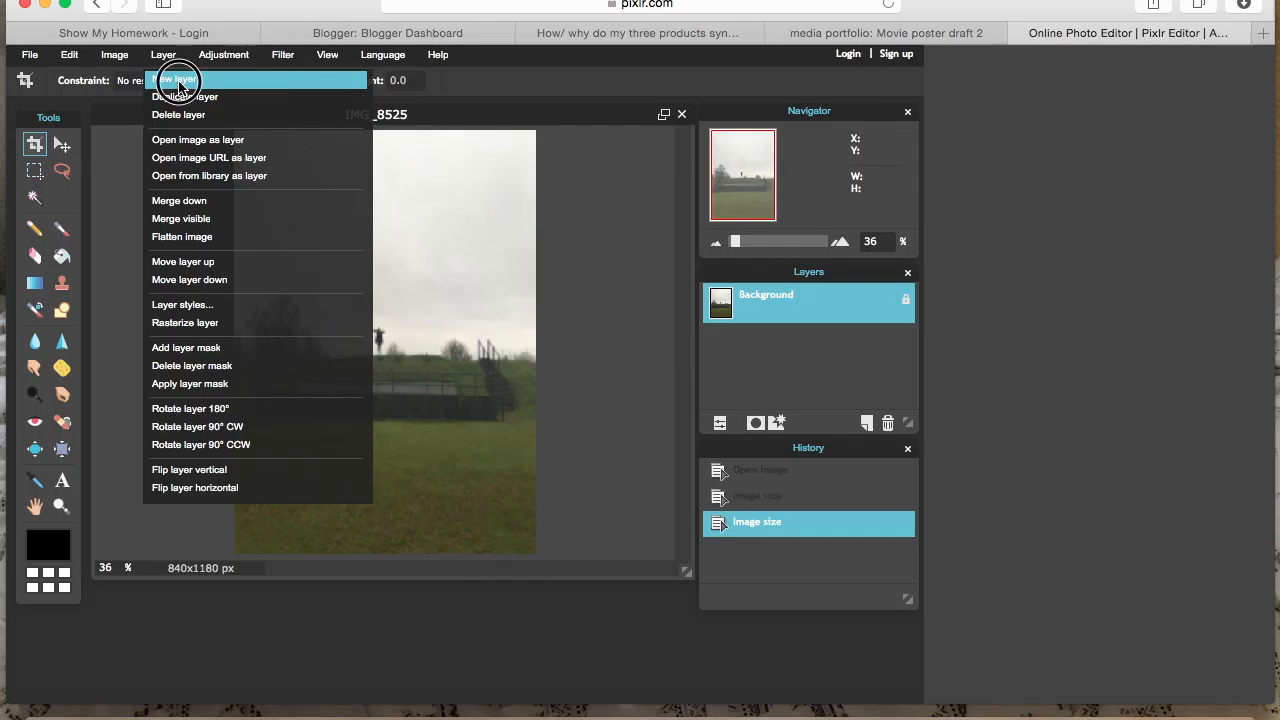
left_click(179, 84)
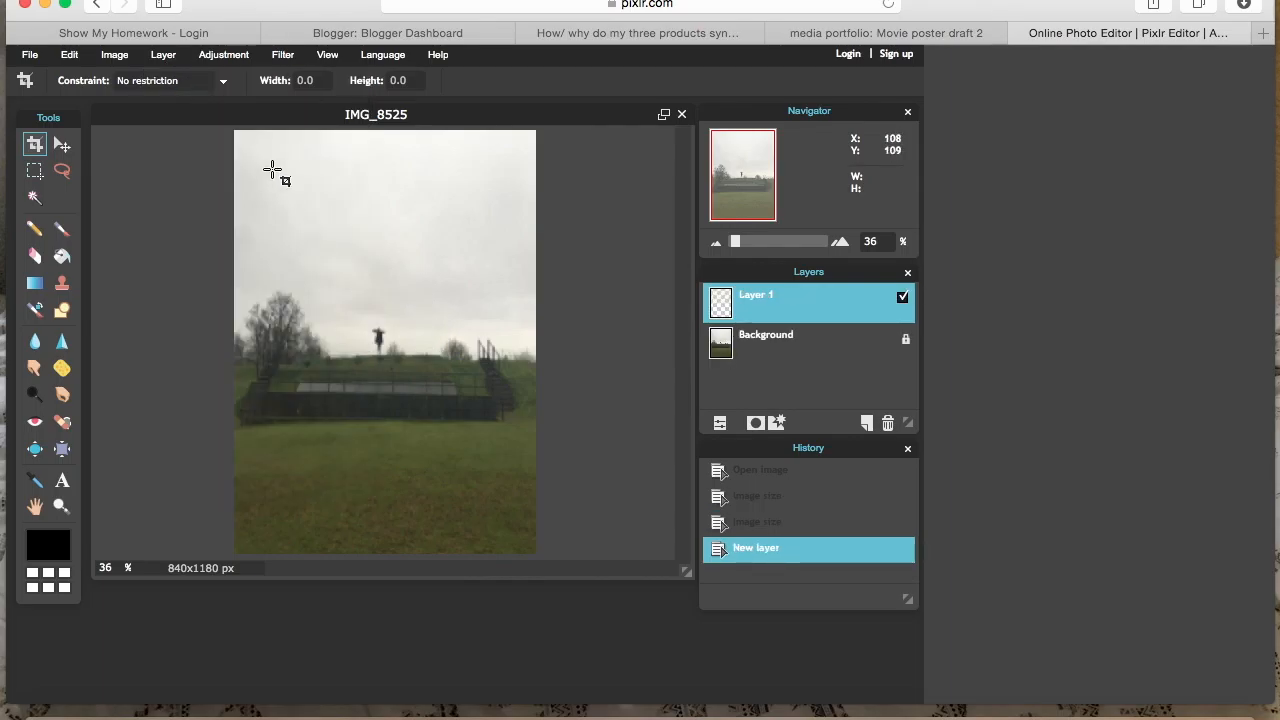
left_click(163, 55)
left_click(189, 148)
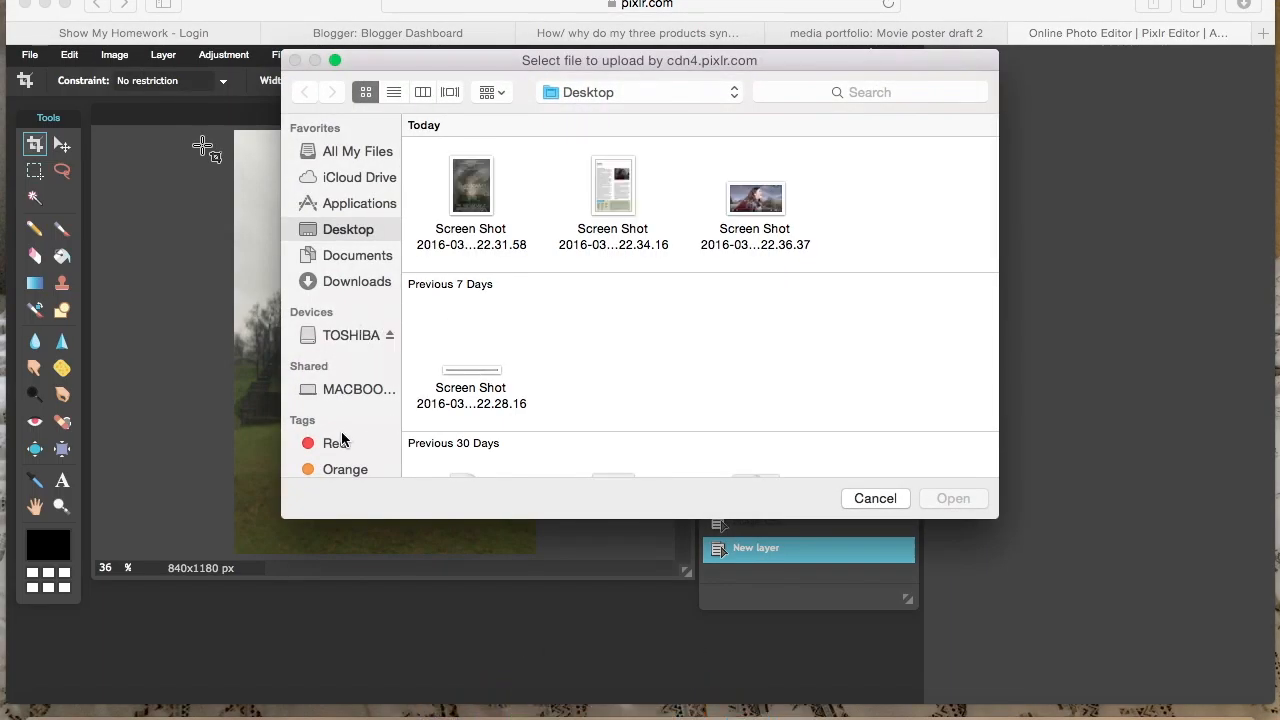
scroll(341, 405, "down", 2)
scroll(341, 405, "down", 3)
scroll(343, 400, "up", 5)
left_click(875, 500)
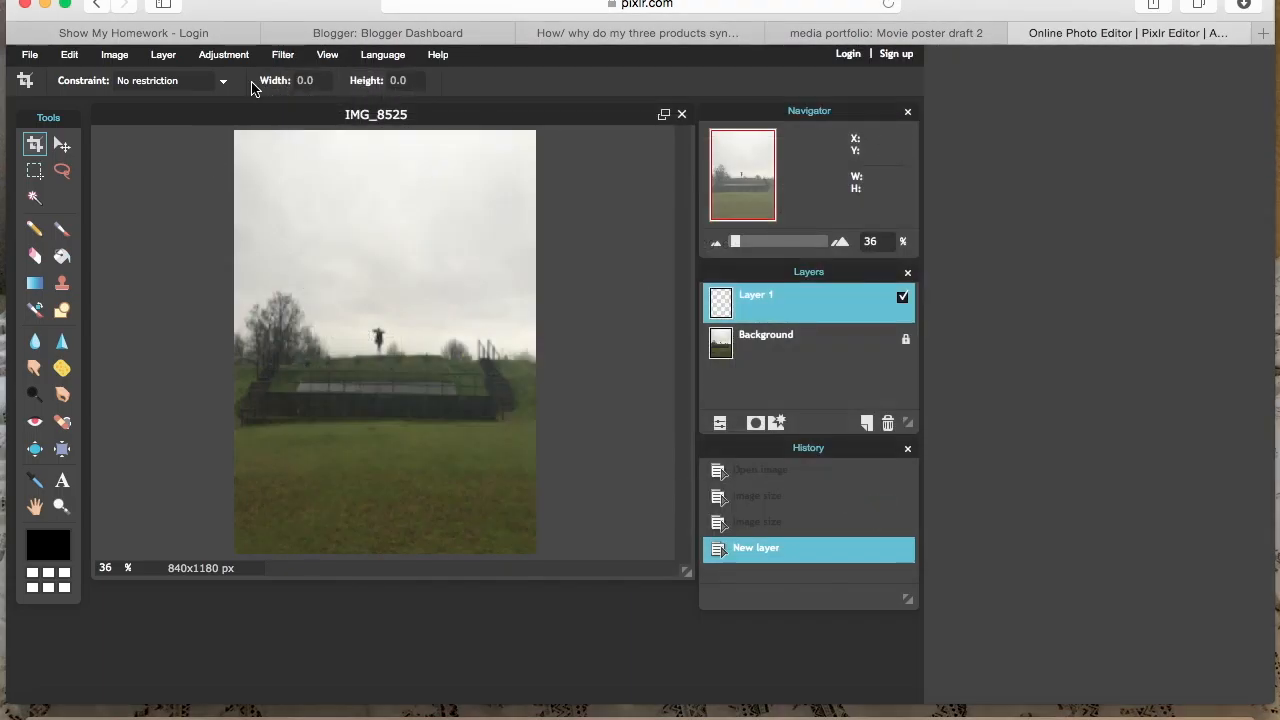
Step: Open IMG_8509 from the iPhoto library as an additional layer
left_click(163, 54)
left_click(188, 138)
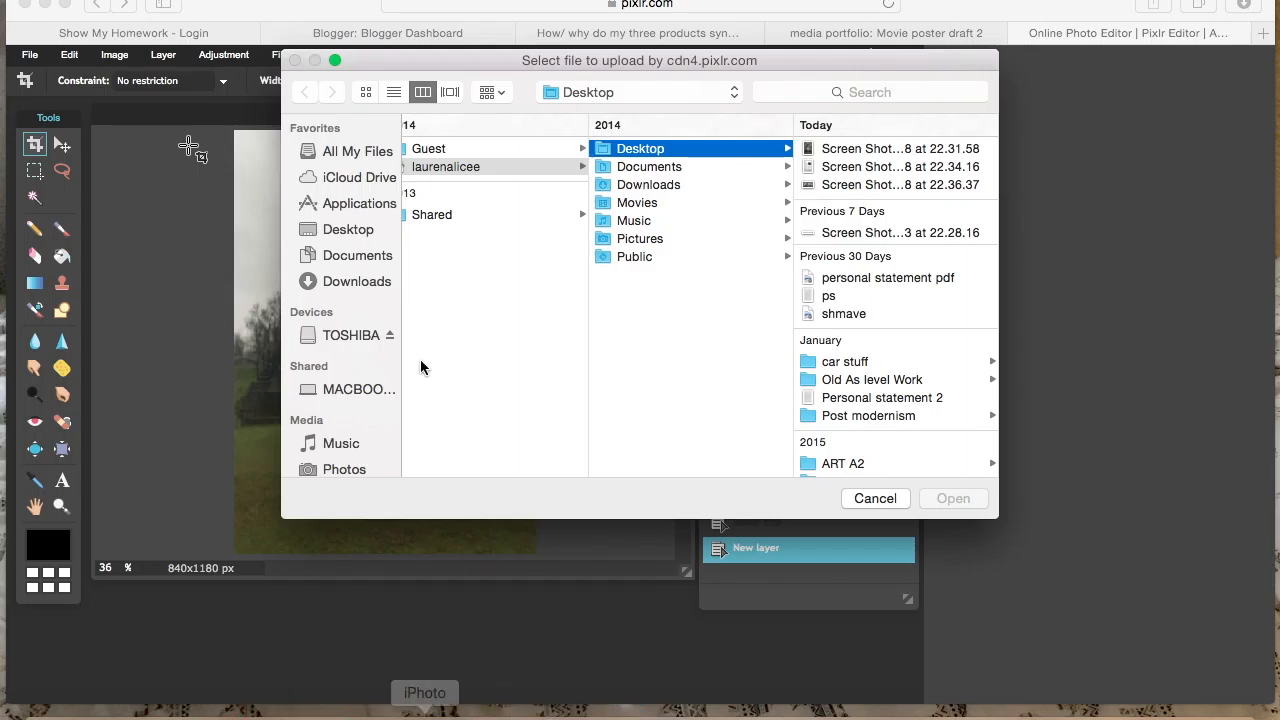
scroll(320, 393, "down", 3)
left_click(330, 384)
scroll(622, 370, "down", 15)
scroll(622, 370, "down", 10)
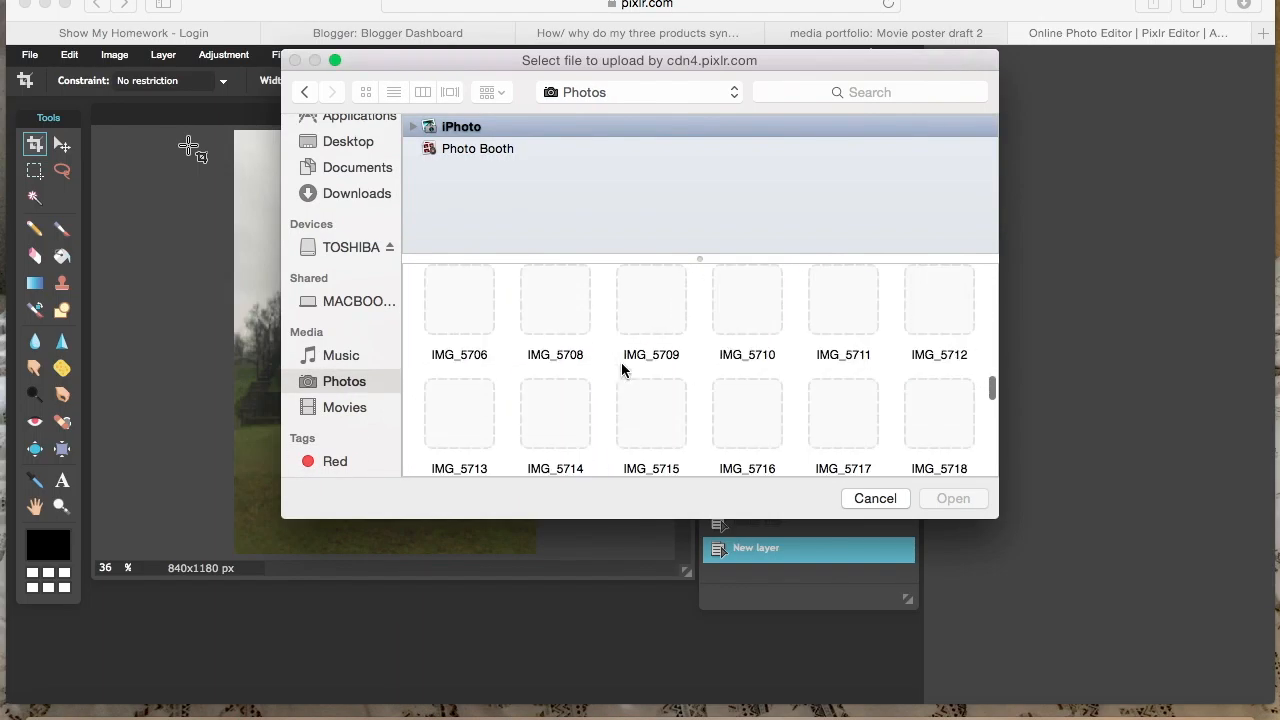
scroll(622, 370, "down", 10)
scroll(630, 366, "up", 2)
left_click(843, 352)
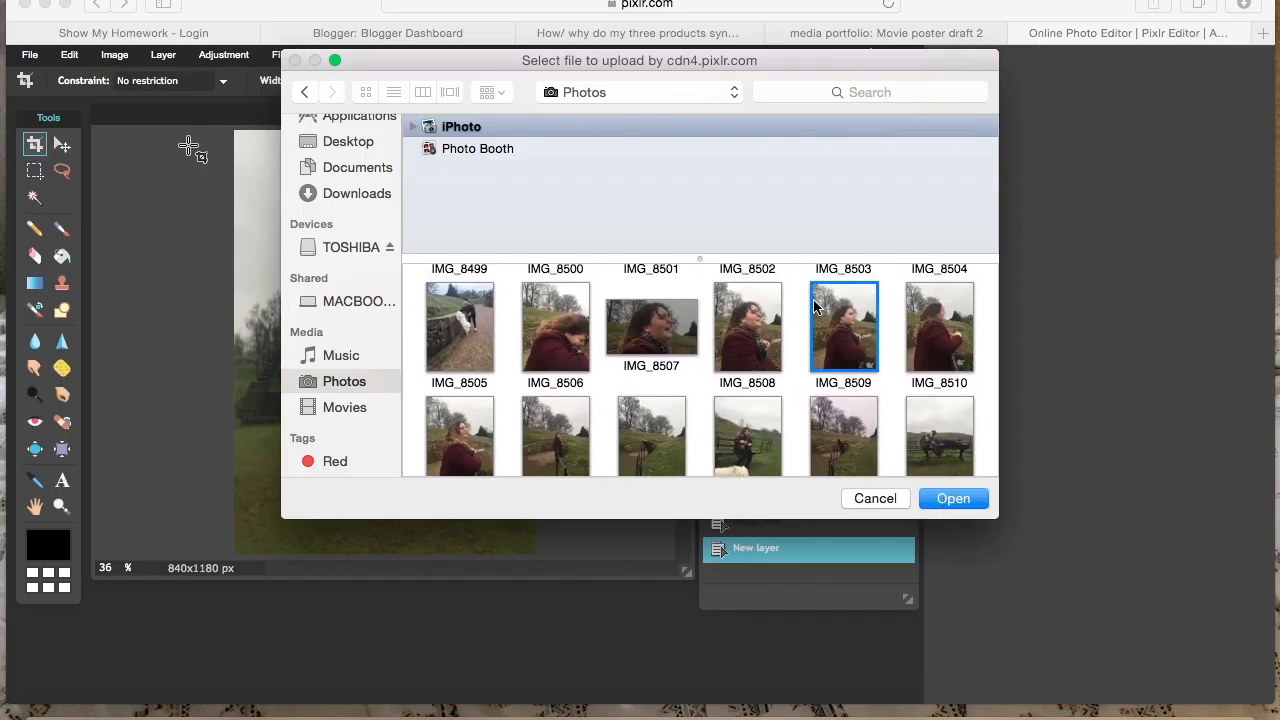
left_click(952, 498)
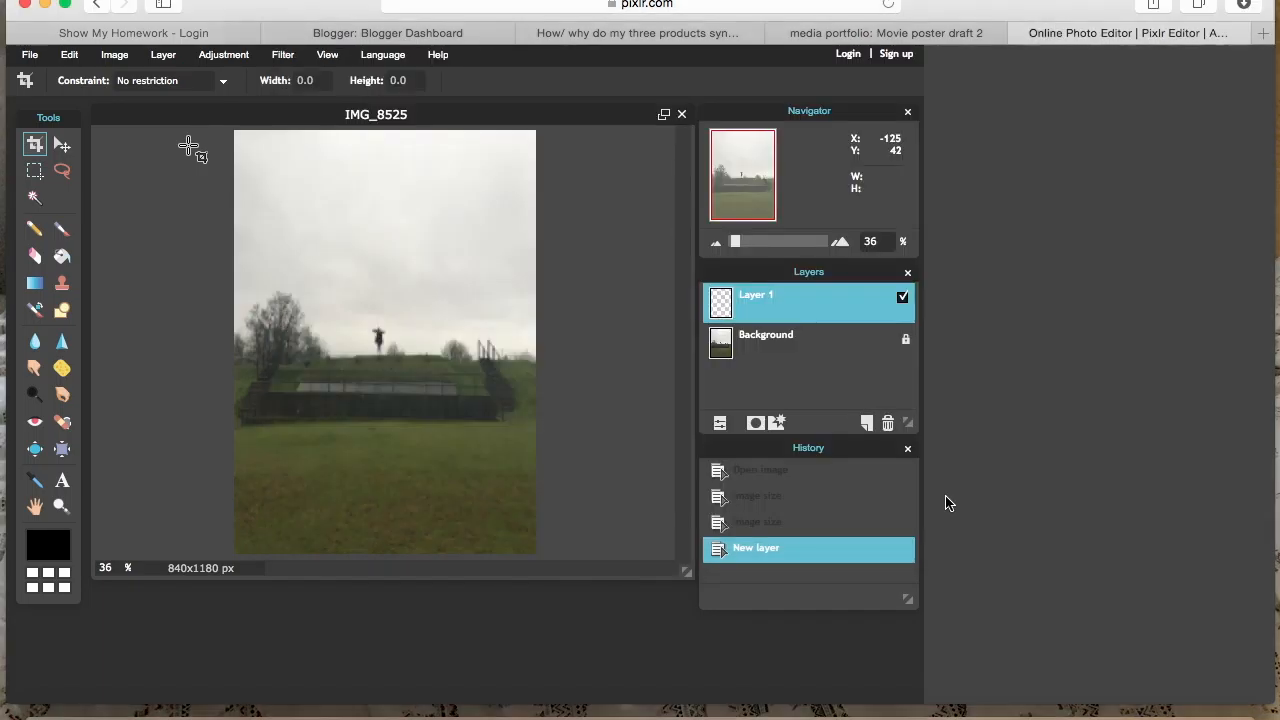
Step: Position the portrait layer over the canvas with the woman's head in the upper half, and lower the layer's opacity to 53
left_click(61, 145)
left_click_drag(465, 441, 403, 381)
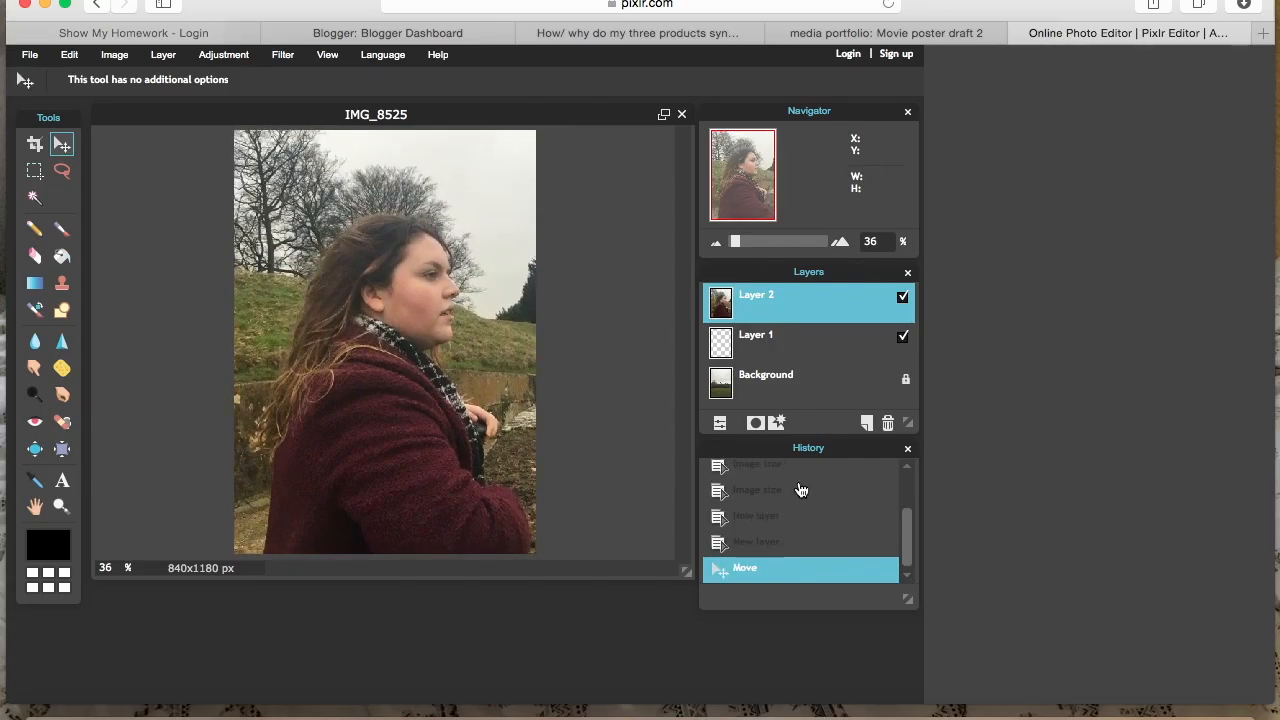
left_click(719, 424)
left_click_drag(868, 372, 832, 375)
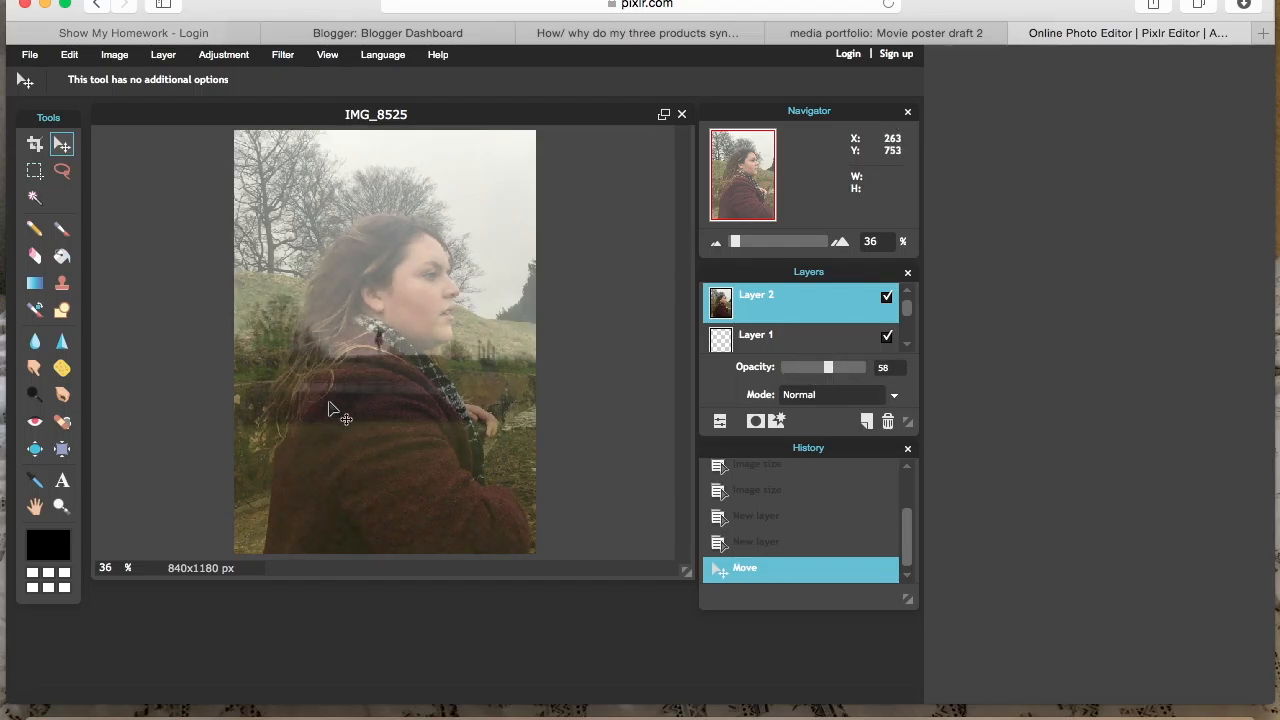
left_click_drag(352, 425, 352, 390)
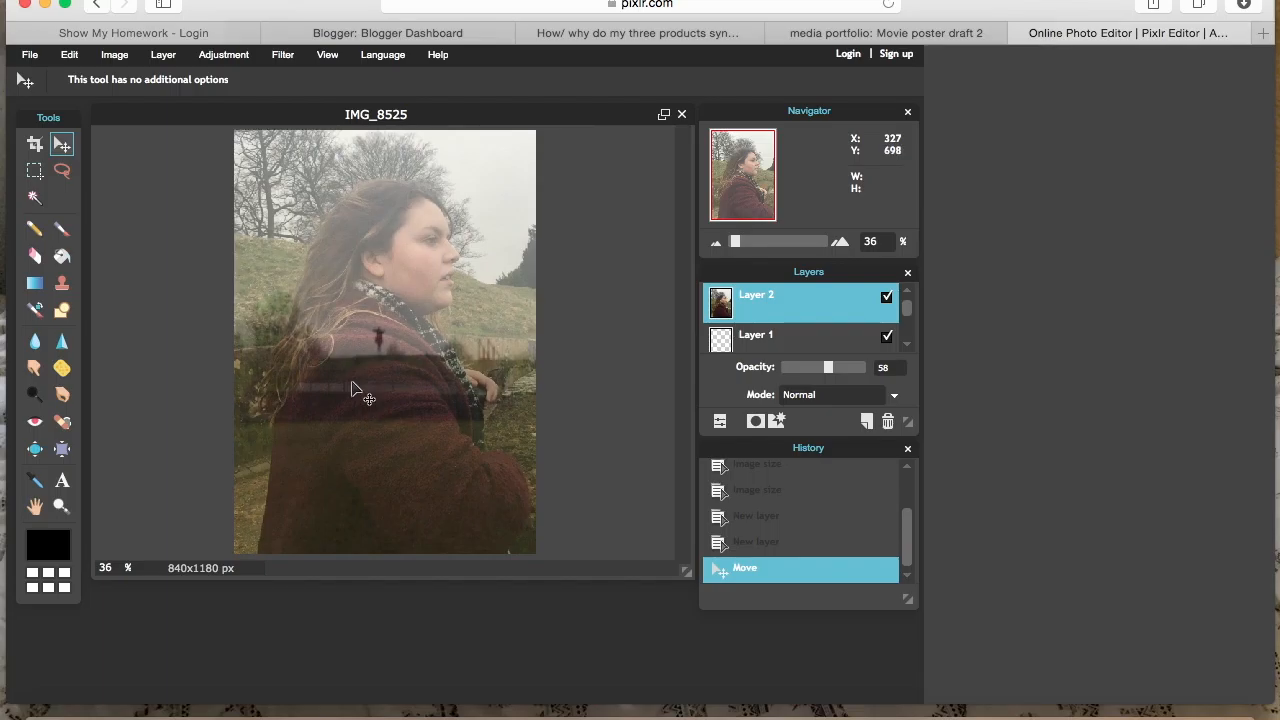
left_click_drag(352, 390, 352, 390)
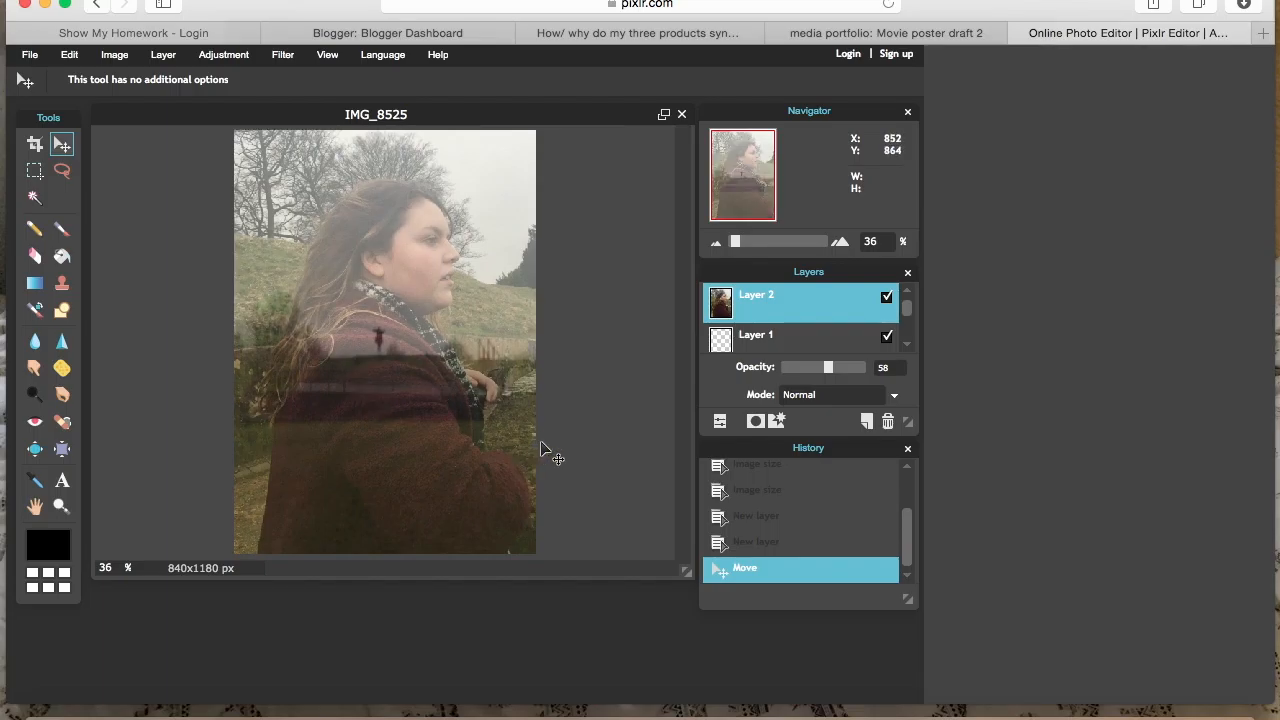
left_click_drag(830, 373, 825, 375)
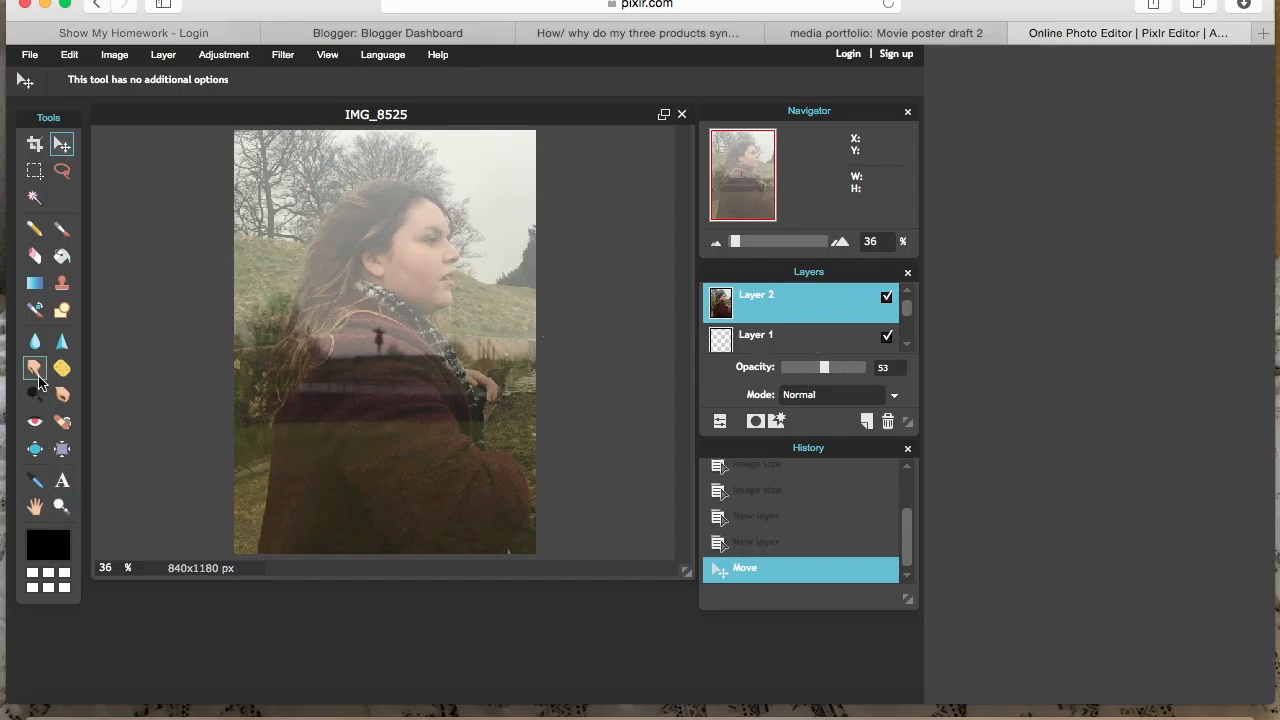
Step: Erase the lower part of the coat and its surroundings from the portrait layer, using an eraser brush size of 70
left_click(34, 256)
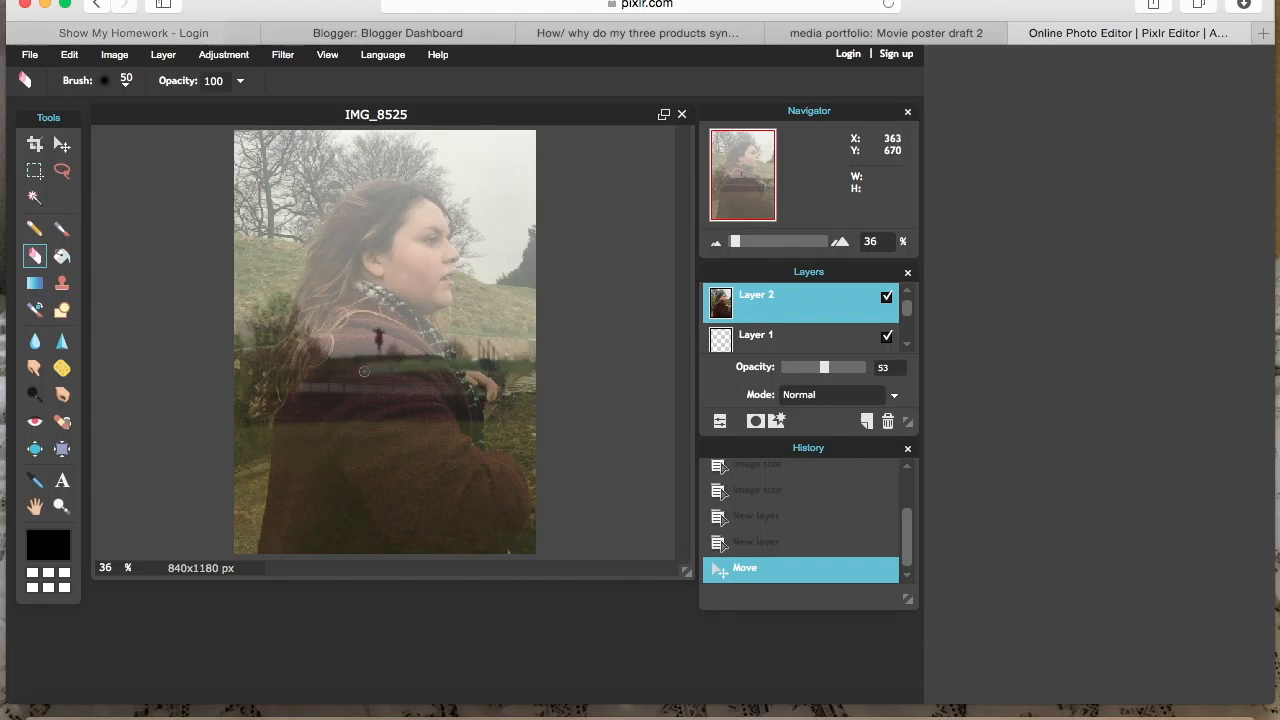
left_click_drag(351, 374, 327, 377)
mouse_move(420, 353)
left_mouse_down()
mouse_move(368, 404)
mouse_move(496, 382)
mouse_move(434, 408)
mouse_move(443, 381)
mouse_move(313, 415)
mouse_move(274, 459)
mouse_move(329, 476)
mouse_move(317, 506)
mouse_move(294, 444)
mouse_move(256, 557)
mouse_move(507, 525)
left_mouse_up()
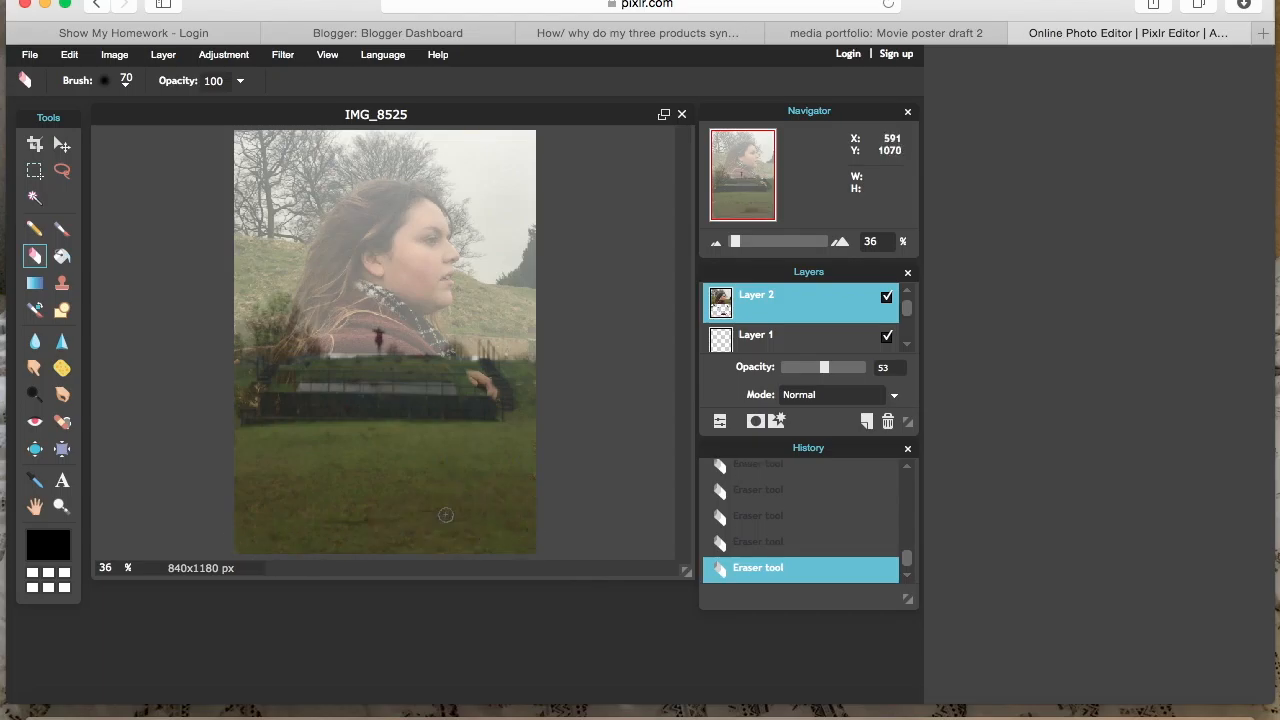
Step: Paste the copied dark forest sky picture as a new layer, shift it toward the canvas's left edge and set its opacity to 52
key("super+v")
left_click_drag(376, 347, 304, 350)
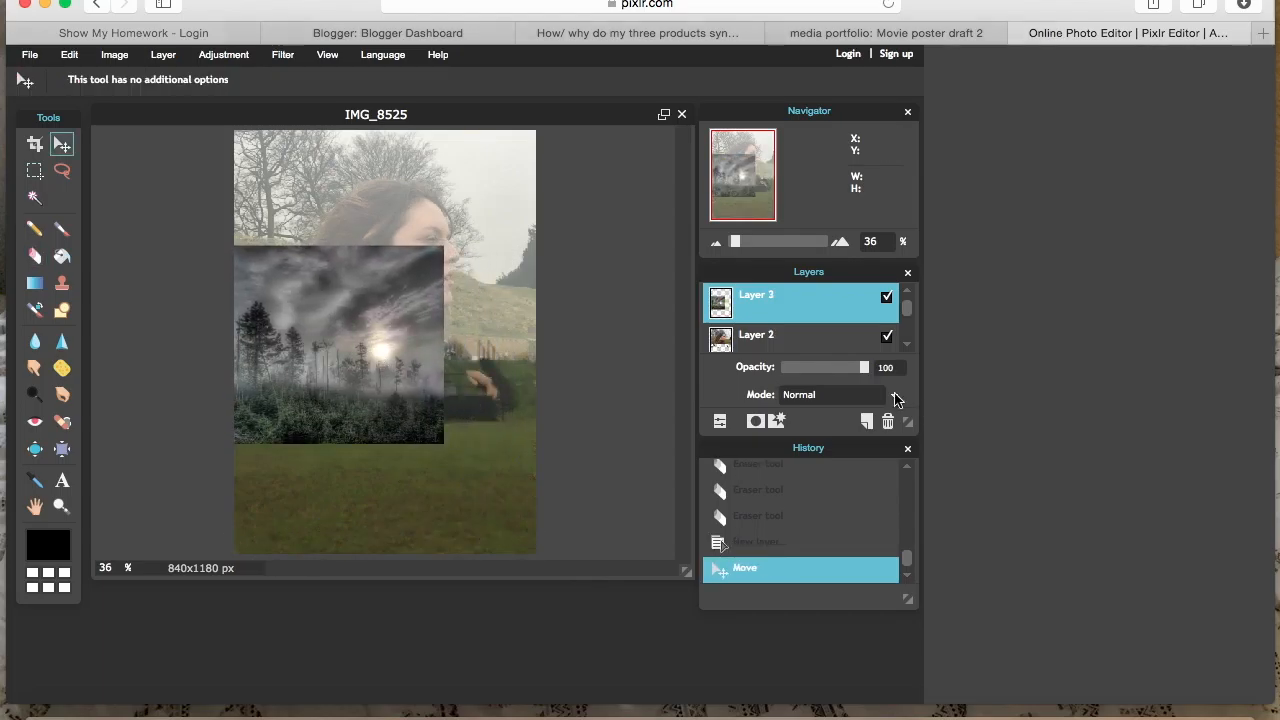
left_click_drag(863, 367, 823, 367)
Step: Enlarge the dark forest sky layer with Free transform, position it to cover the whole canvas, and apply the transform
left_click(70, 56)
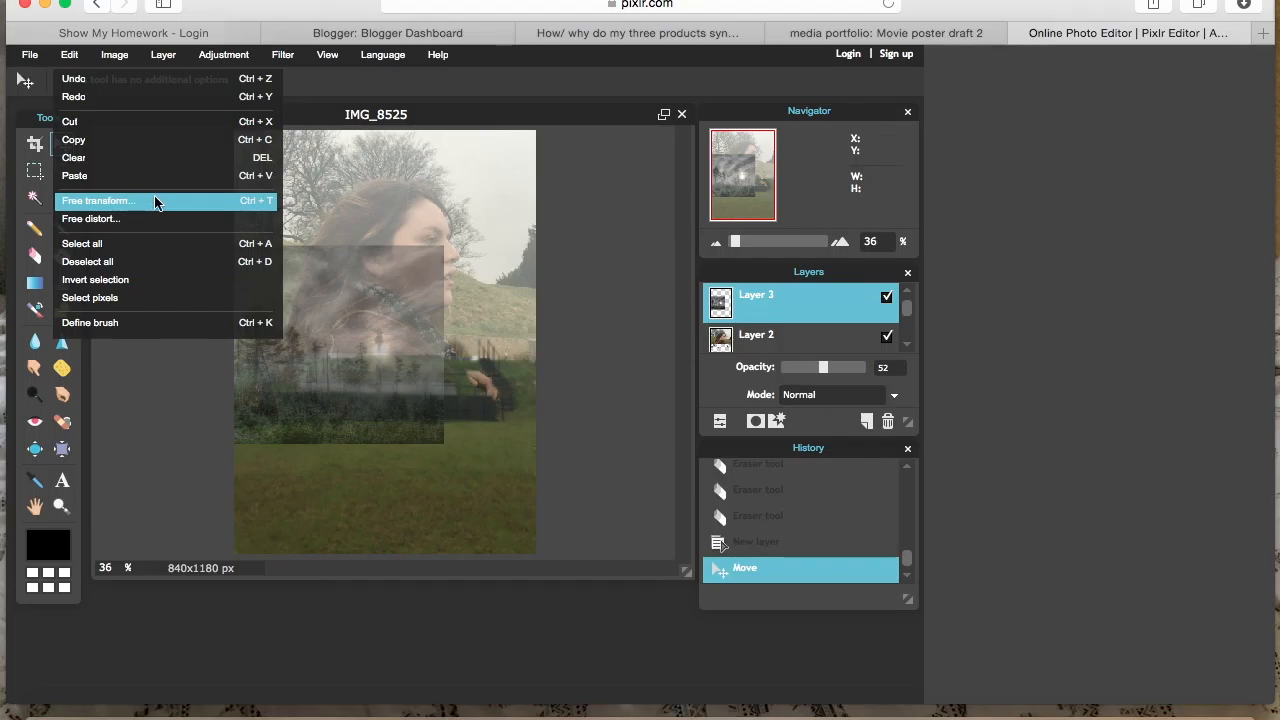
left_click(127, 203)
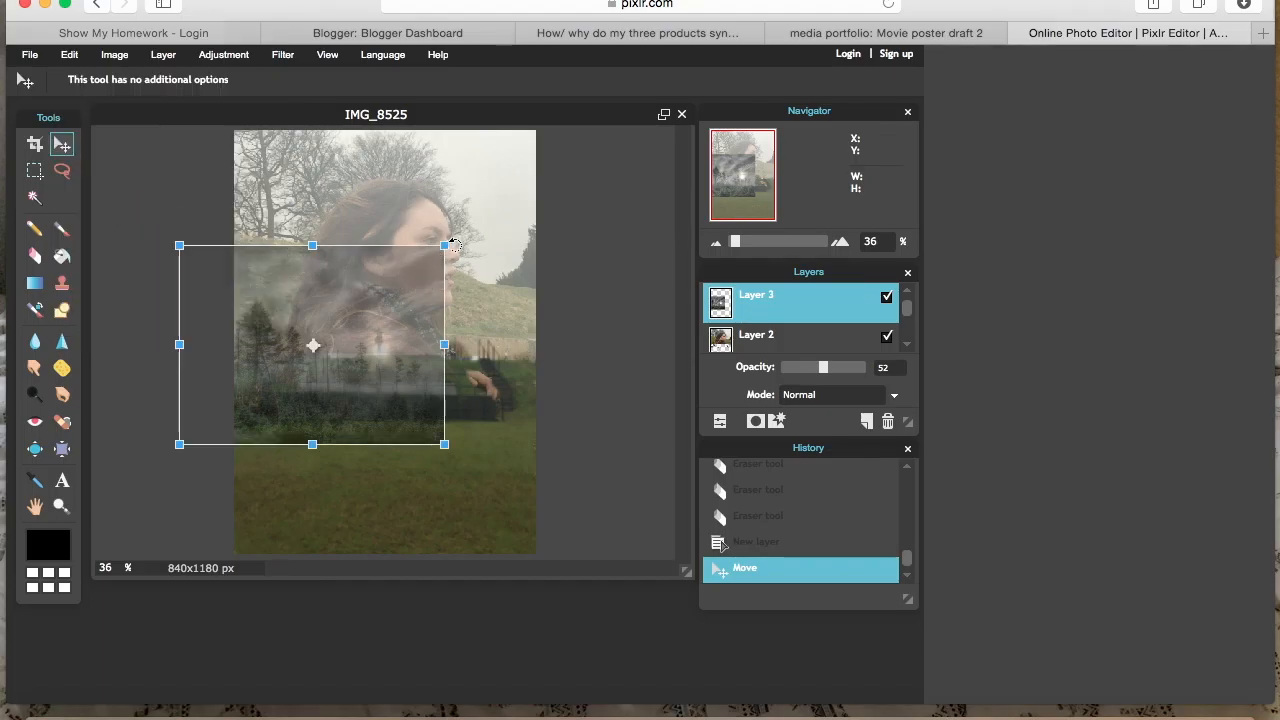
left_click_drag(446, 246, 616, 121)
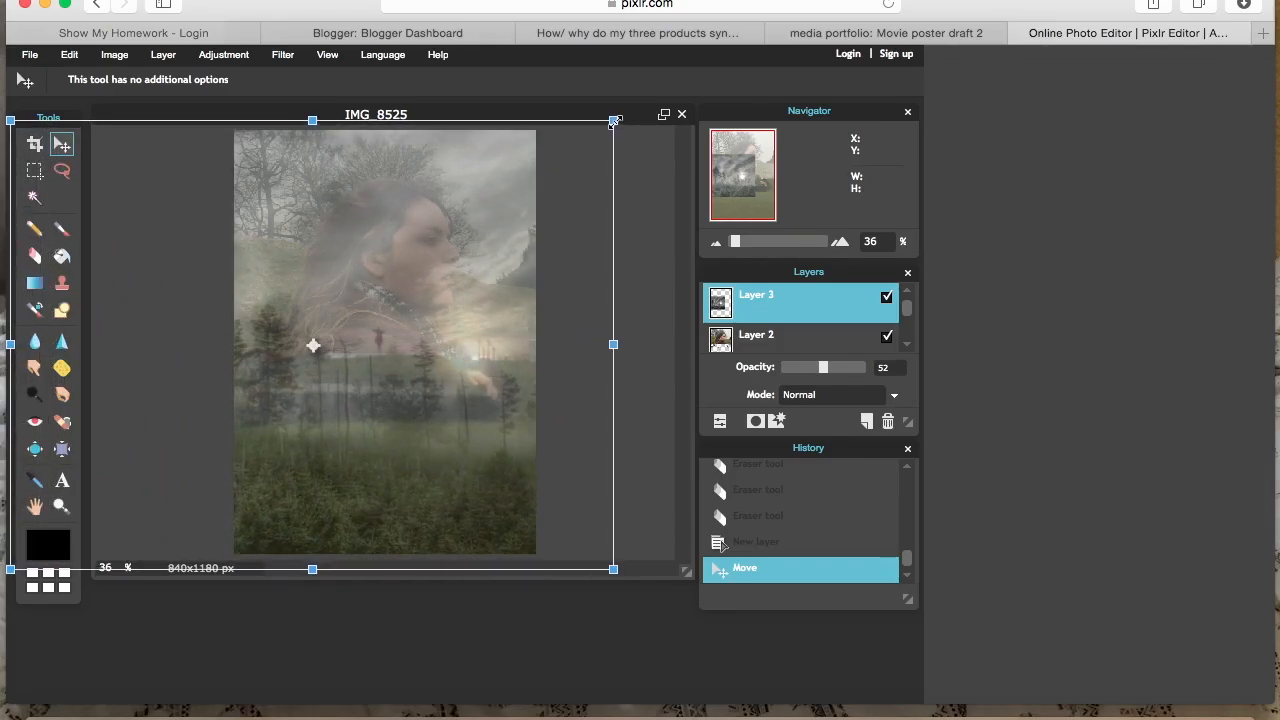
left_click_drag(355, 388, 260, 367)
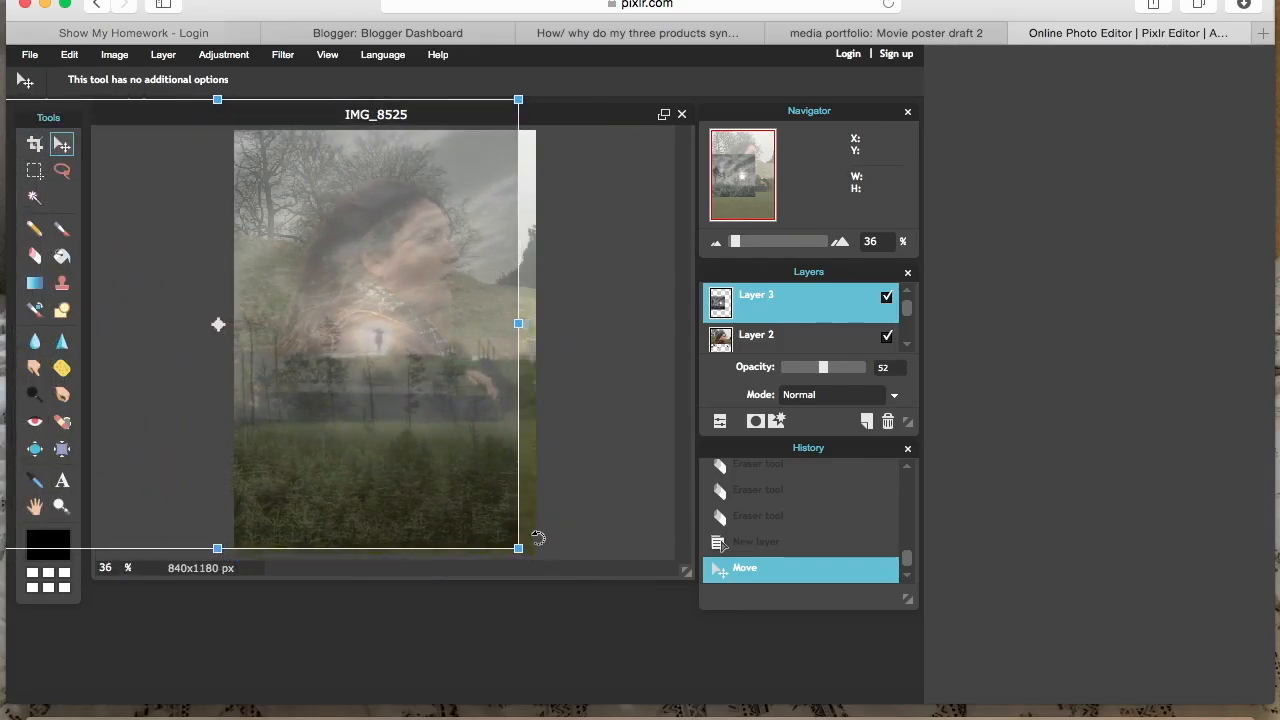
left_click_drag(518, 548, 544, 565)
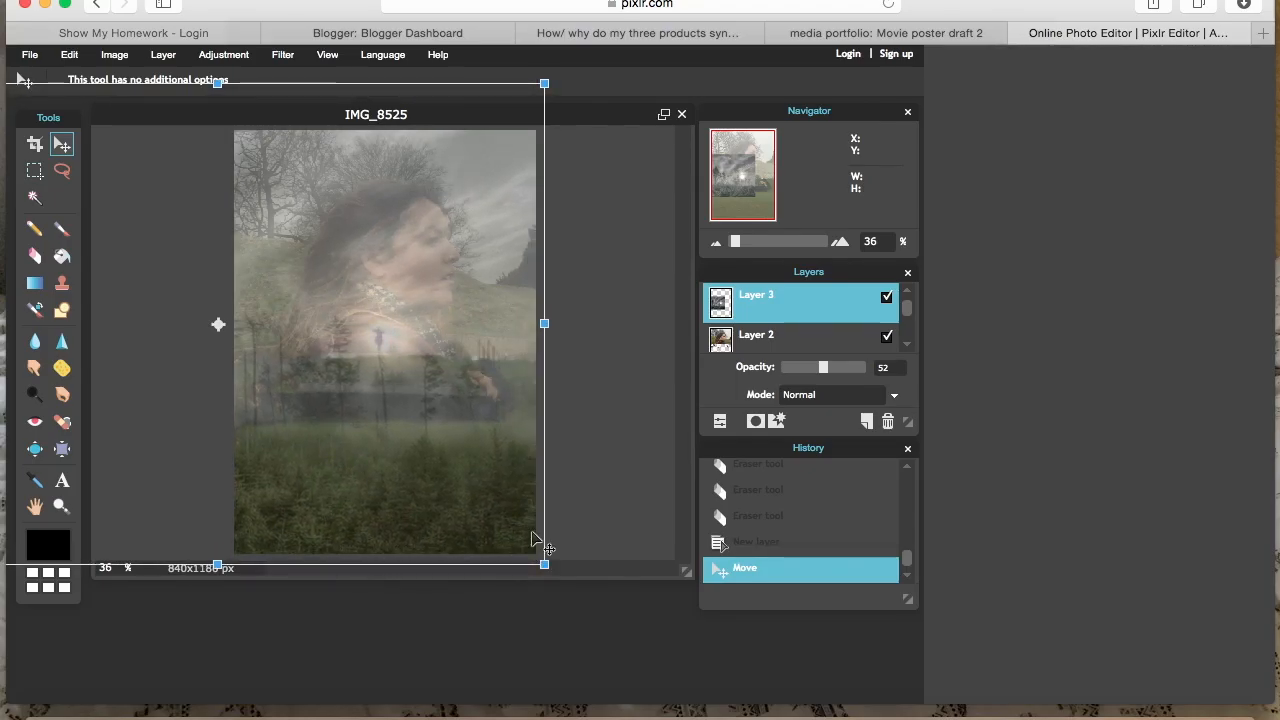
left_click_drag(474, 460, 466, 462)
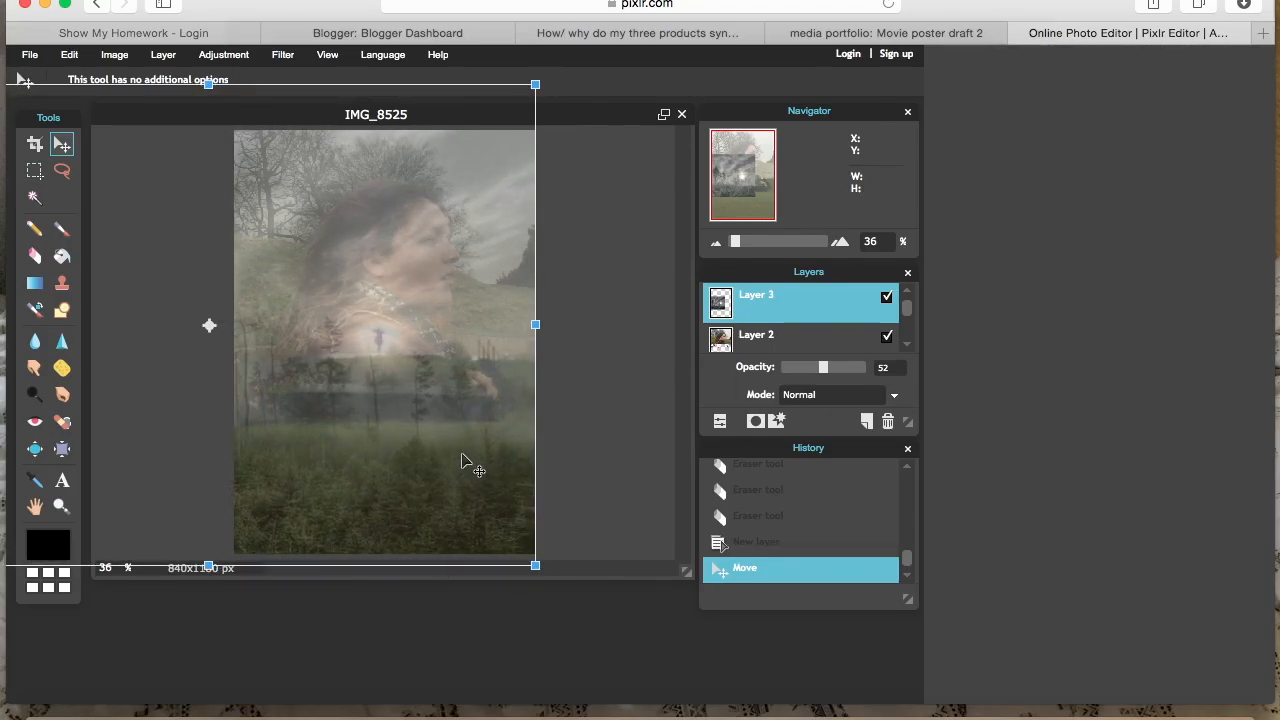
left_click(828, 367)
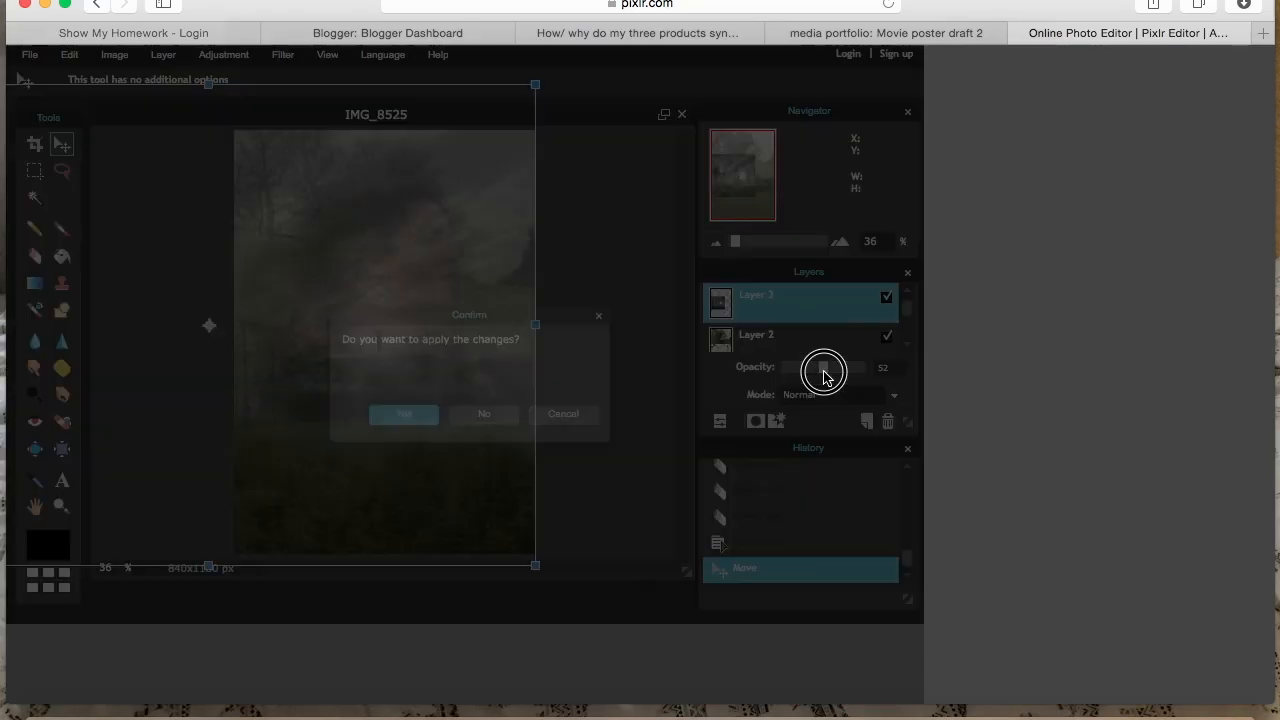
left_click(404, 414)
Step: Lower the forest sky layer's opacity to 41 and merge all visible layers
mouse_move(823, 367)
left_mouse_down()
mouse_move(751, 372)
mouse_move(868, 372)
mouse_move(816, 377)
left_mouse_up()
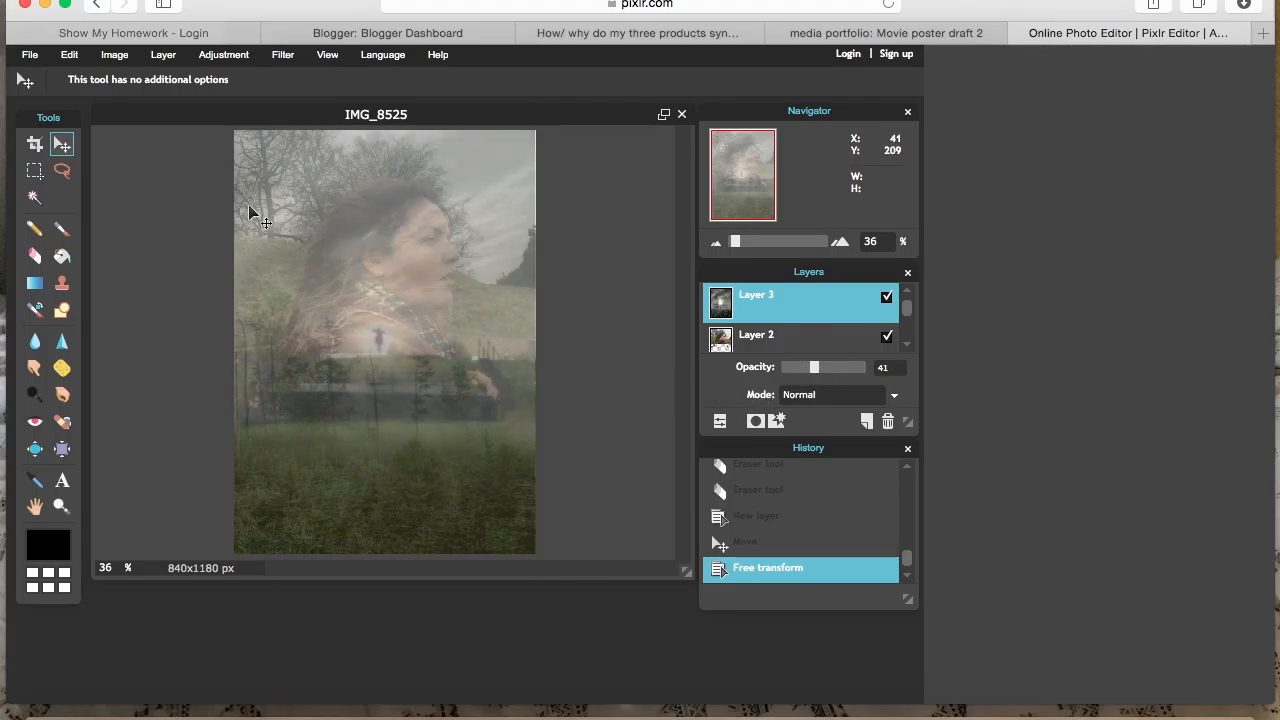
left_click(166, 58)
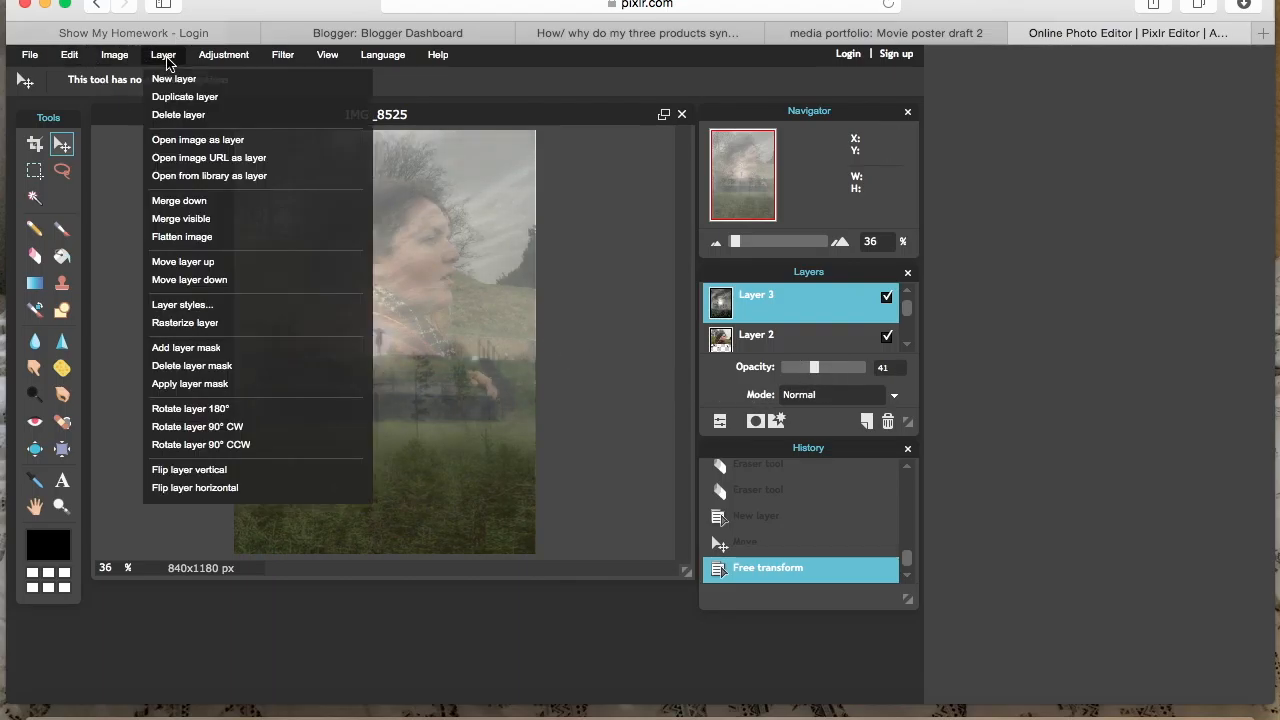
left_click(209, 222)
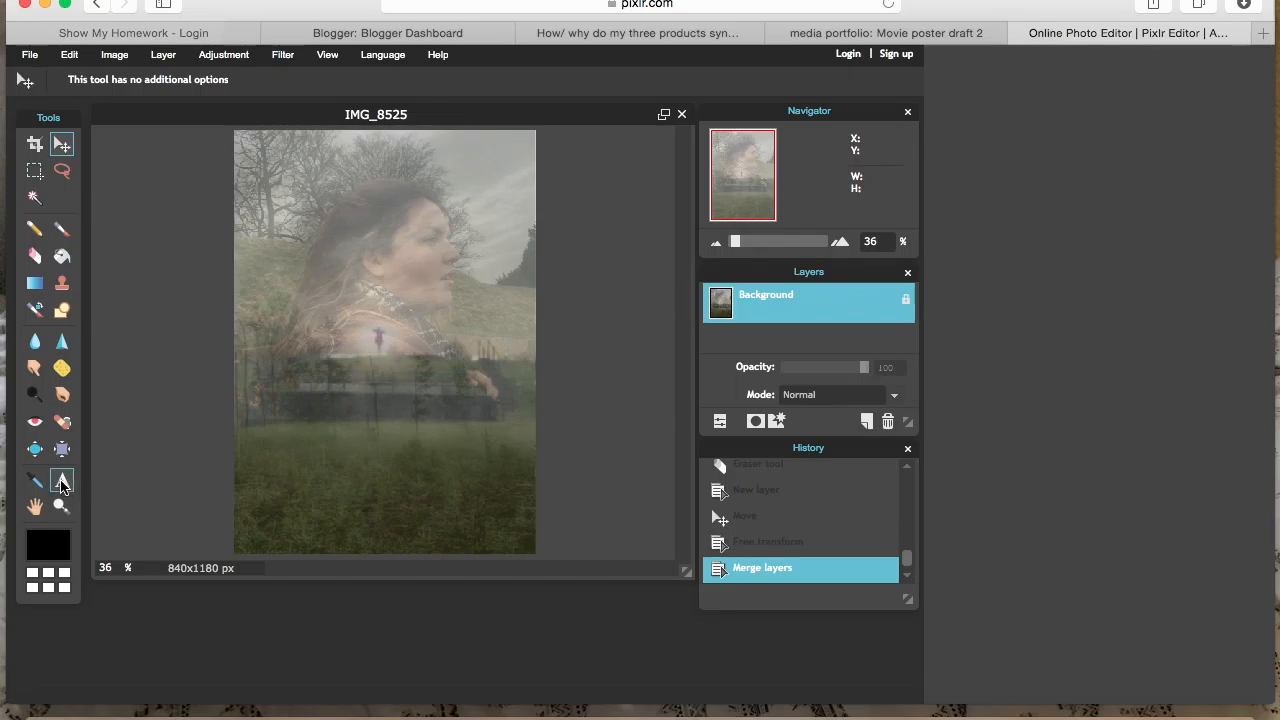
Step: Adjust the merged image's brightness to -13 and its contrast to 6
left_click(226, 57)
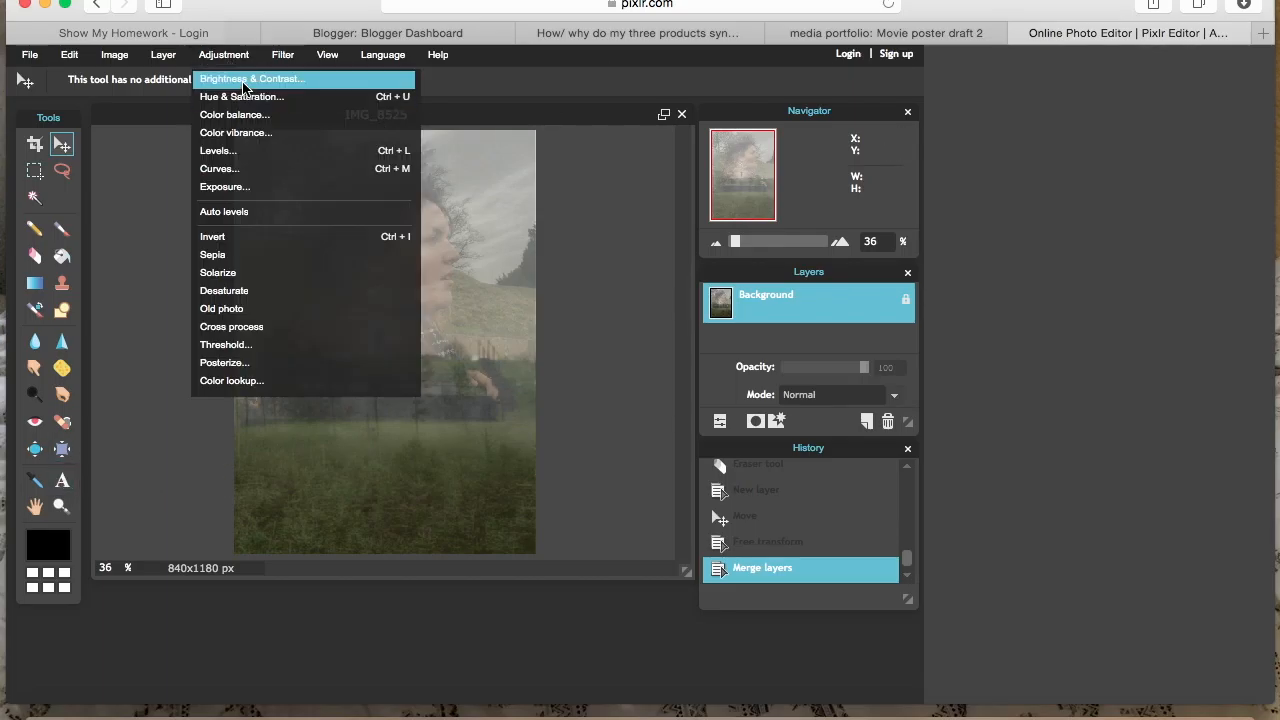
left_click(244, 80)
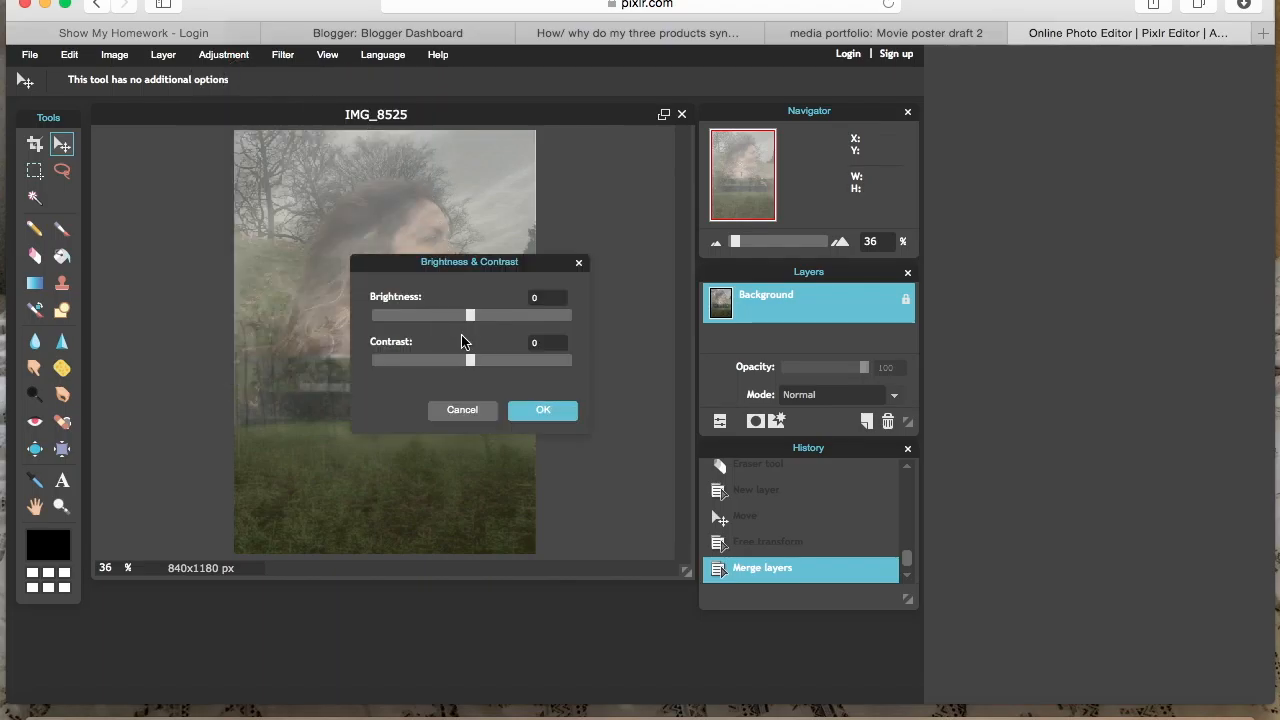
left_click_drag(473, 320, 476, 369)
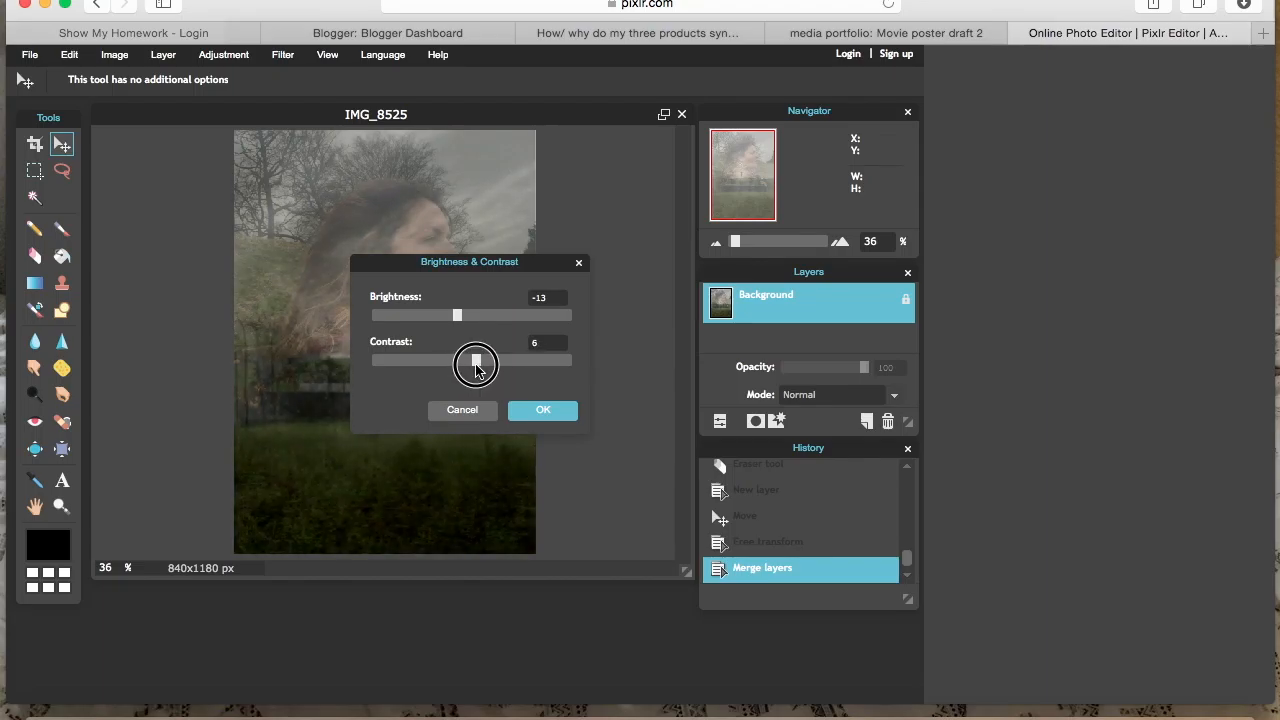
left_click_drag(476, 369, 476, 369)
left_click(542, 411)
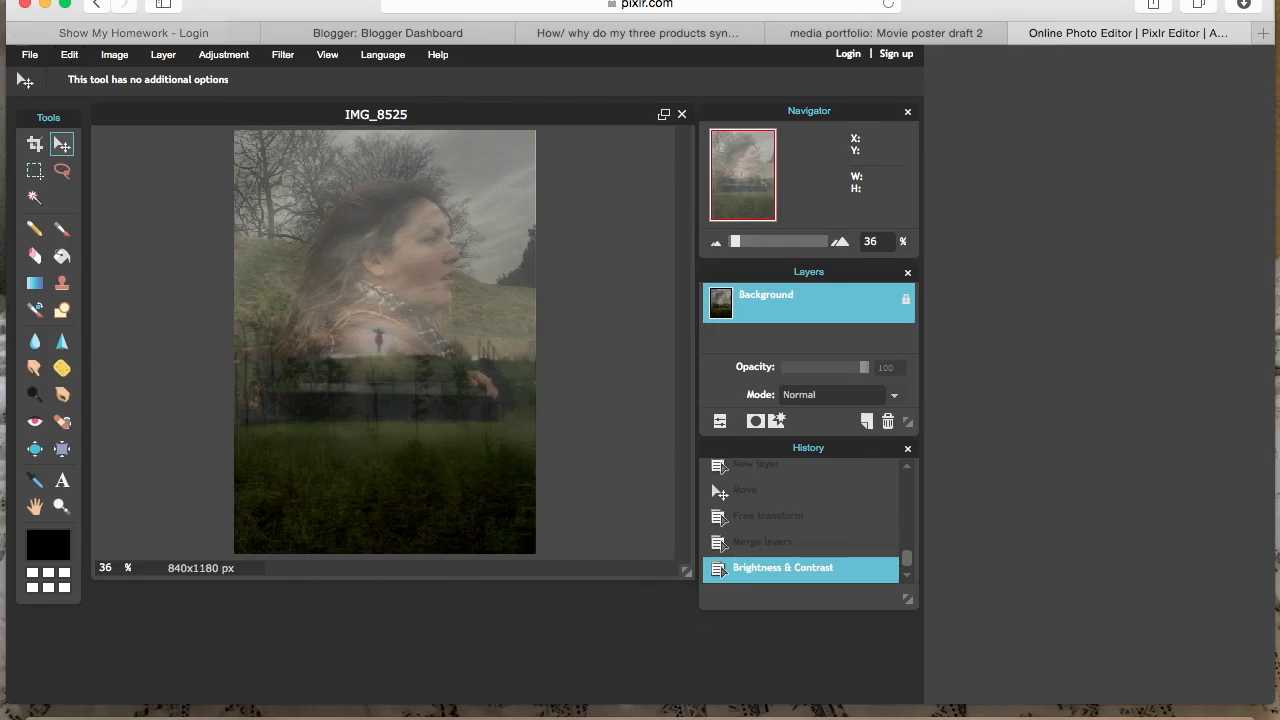
Step: Add the title "Sundown" in Skia Light Extended at size 121, and place it across the woman's neck
key("t")
left_click(291, 338)
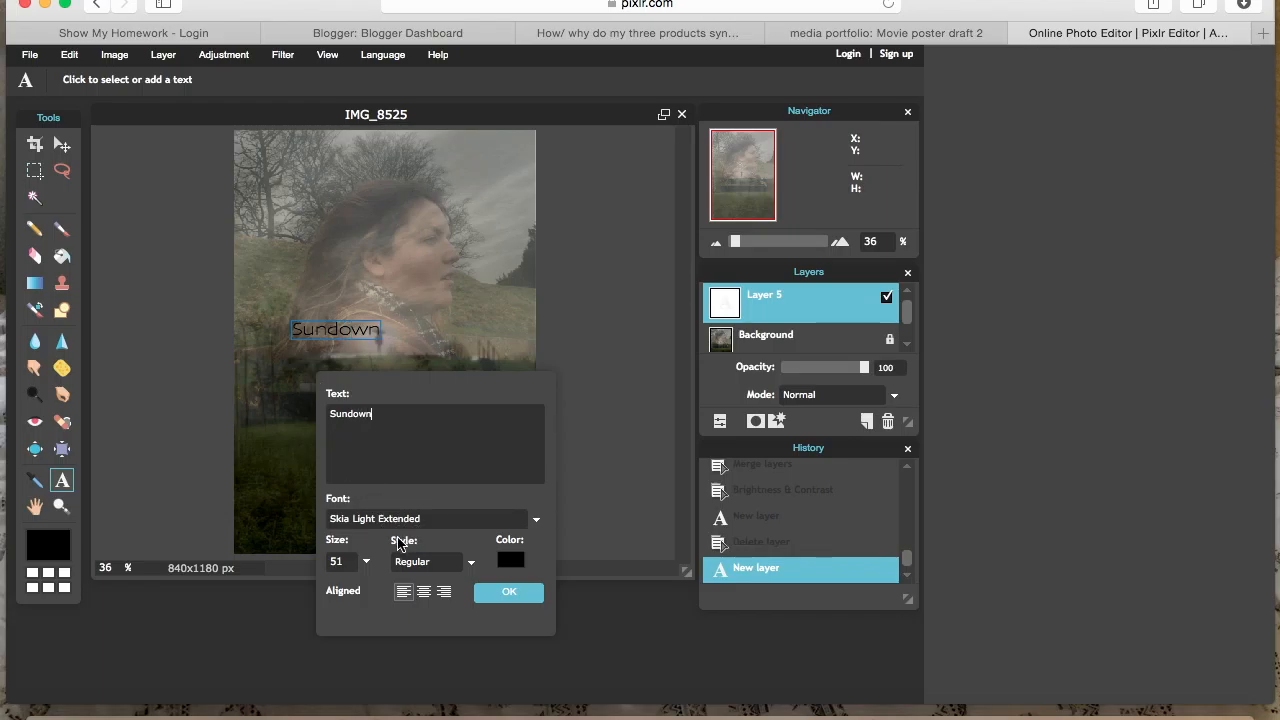
double_click(340, 562)
type("100")
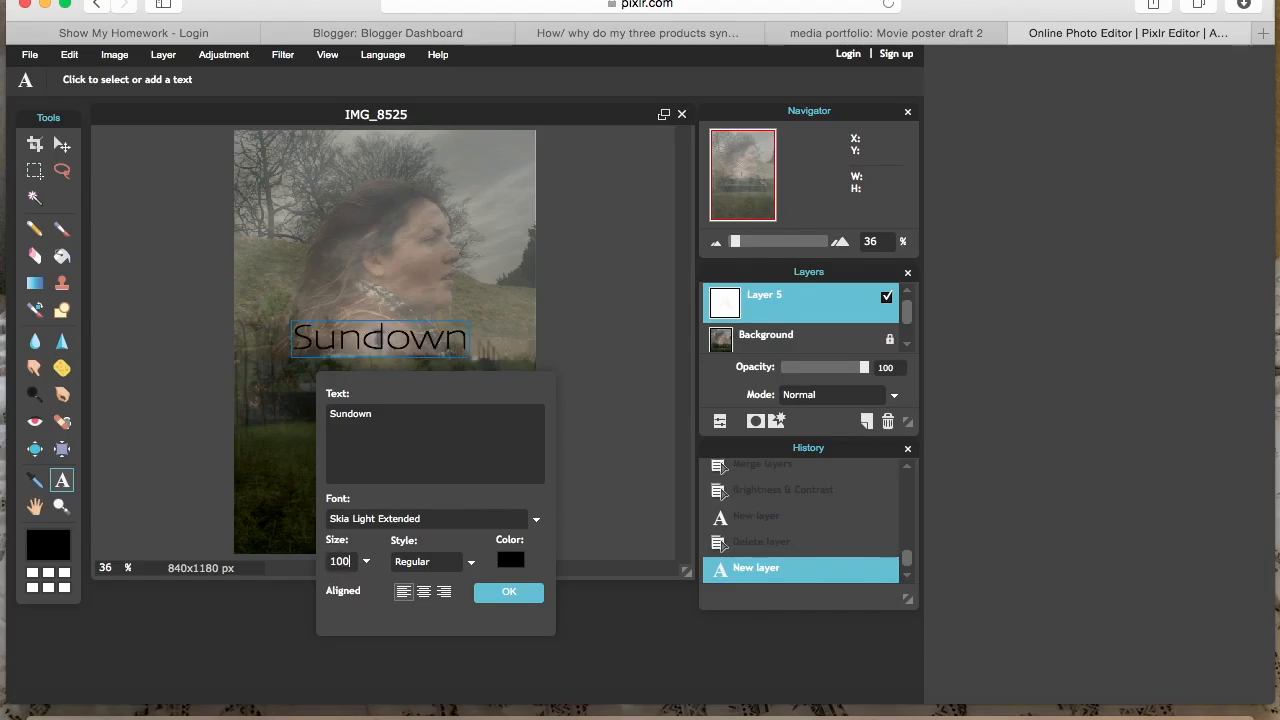
left_click(366, 562)
left_click_drag(349, 594, 363, 597)
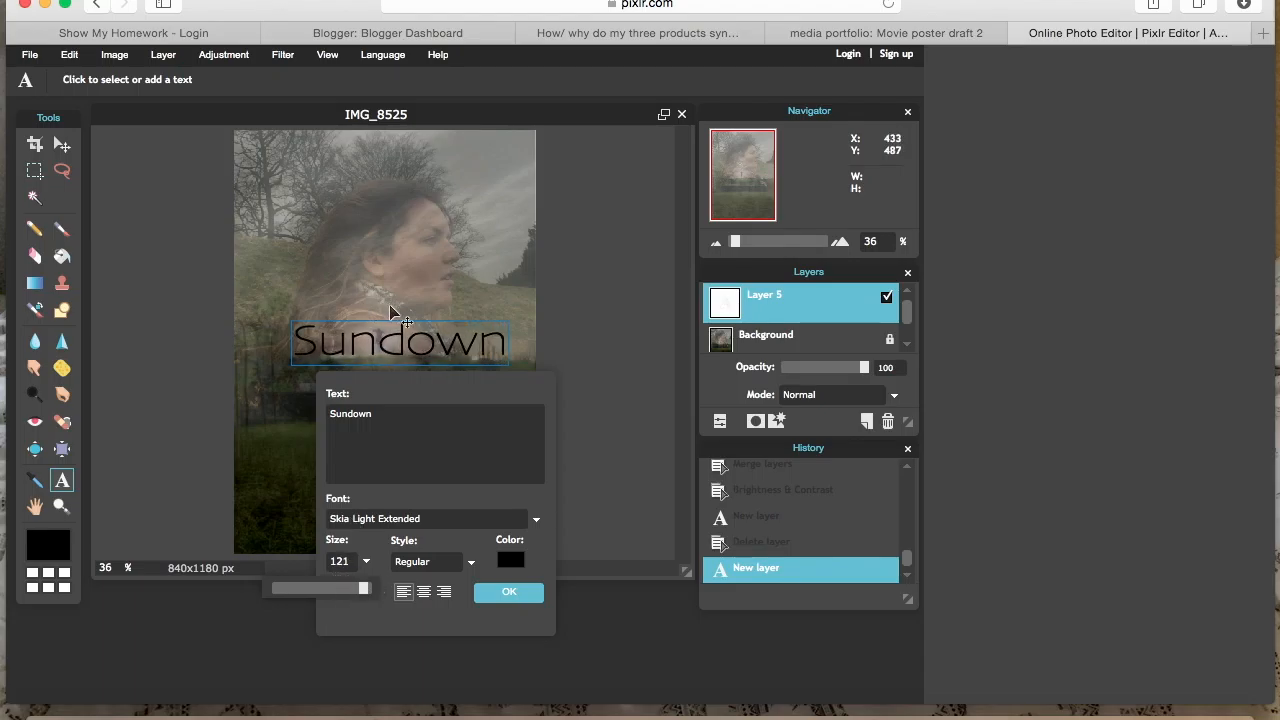
left_click_drag(405, 340, 386, 296)
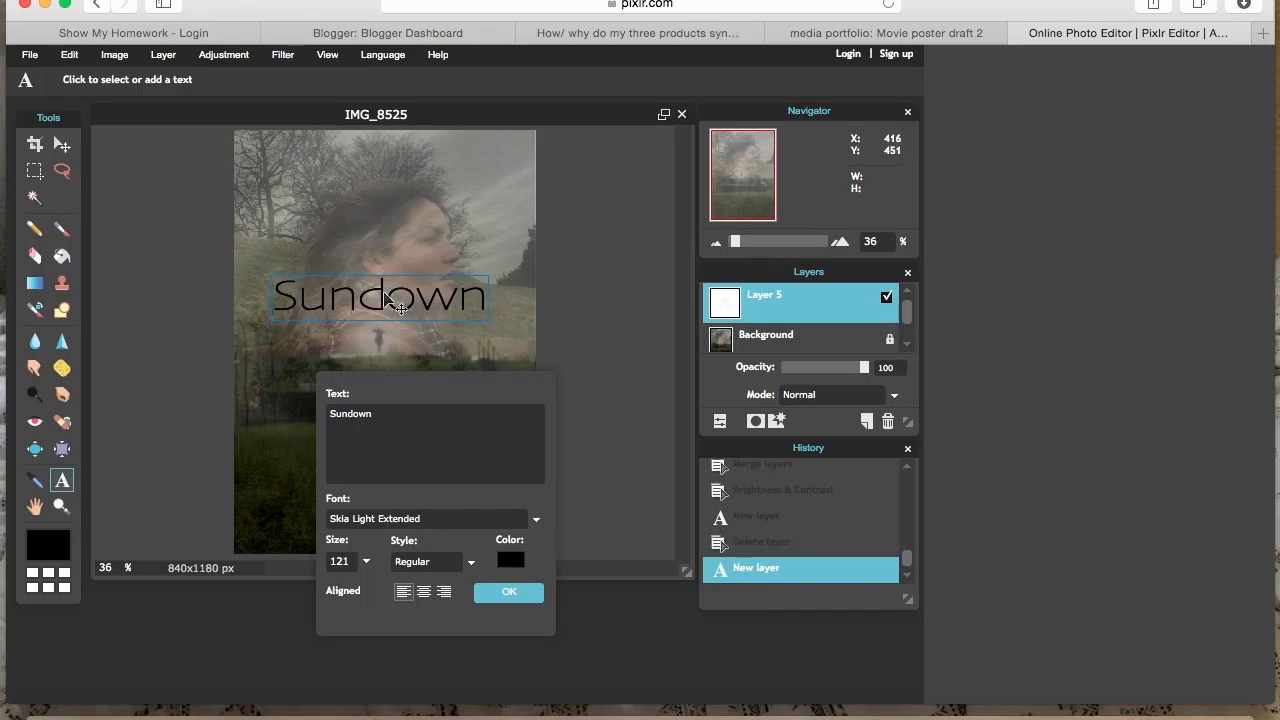
Step: Change the title's text colour to light grey d9d9d9 and finish the text
left_click(511, 556)
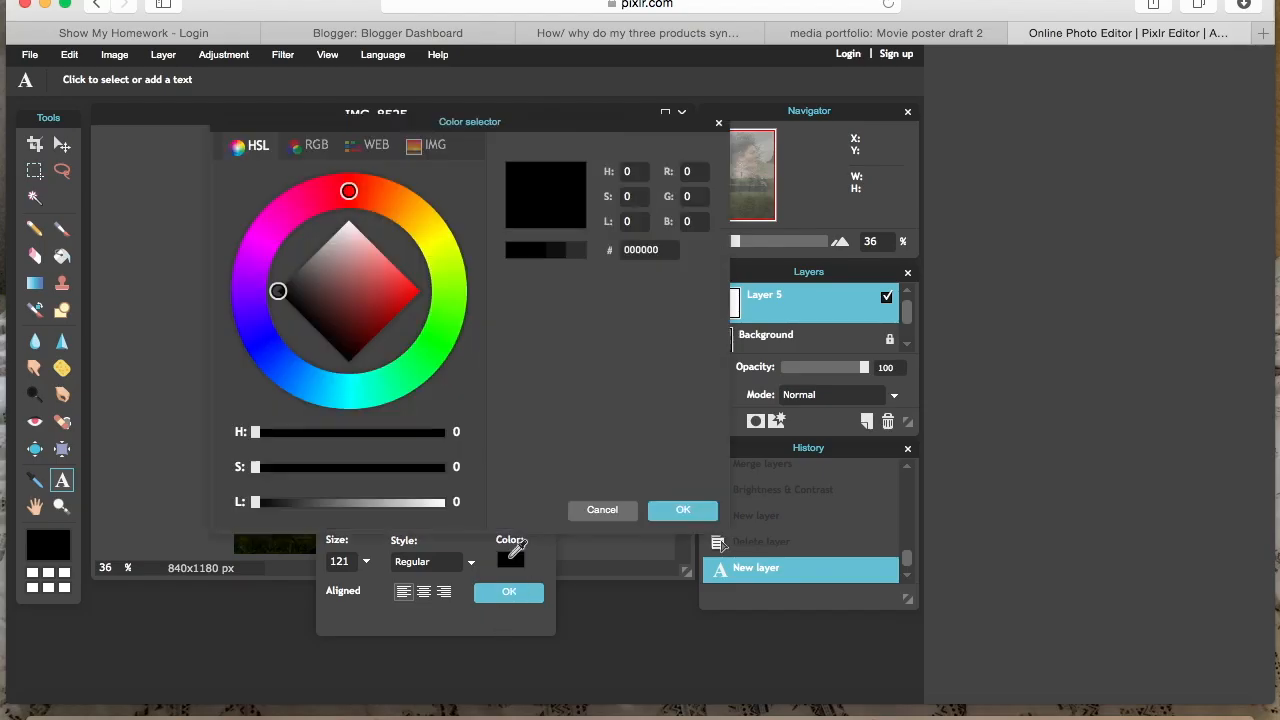
mouse_move(403, 510)
left_mouse_down()
mouse_move(428, 504)
mouse_move(416, 512)
left_mouse_up()
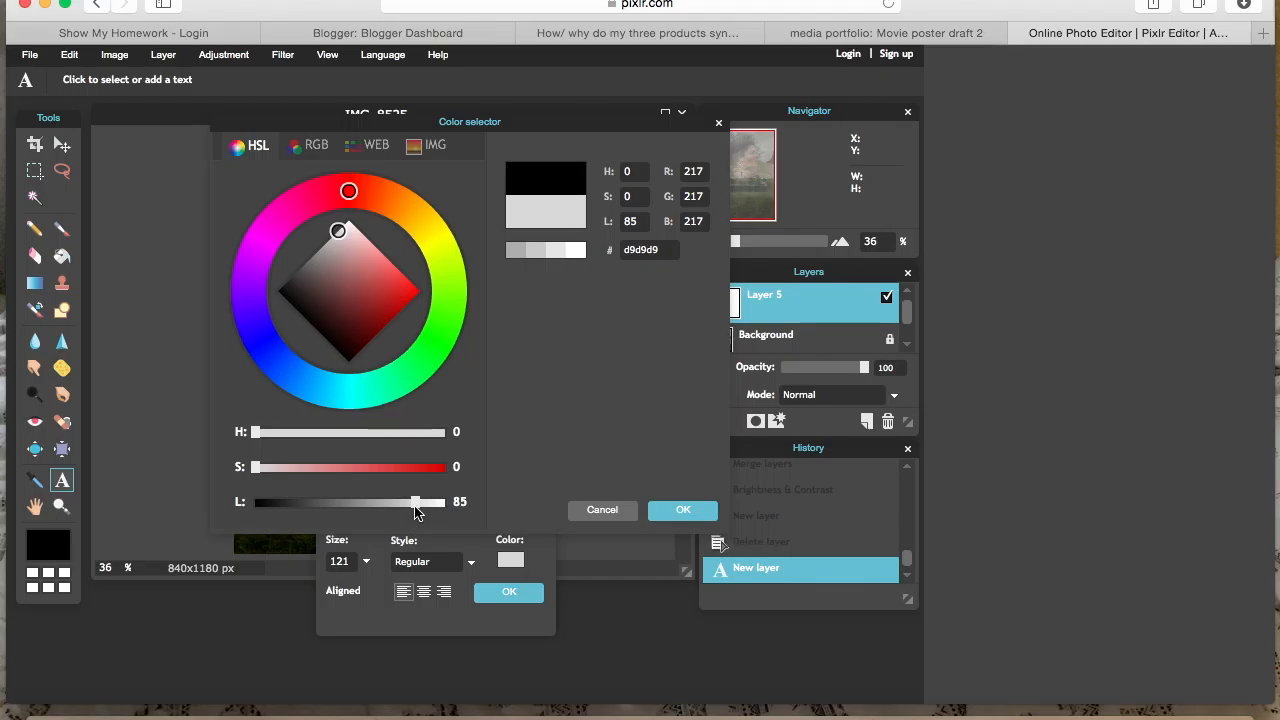
left_click(683, 510)
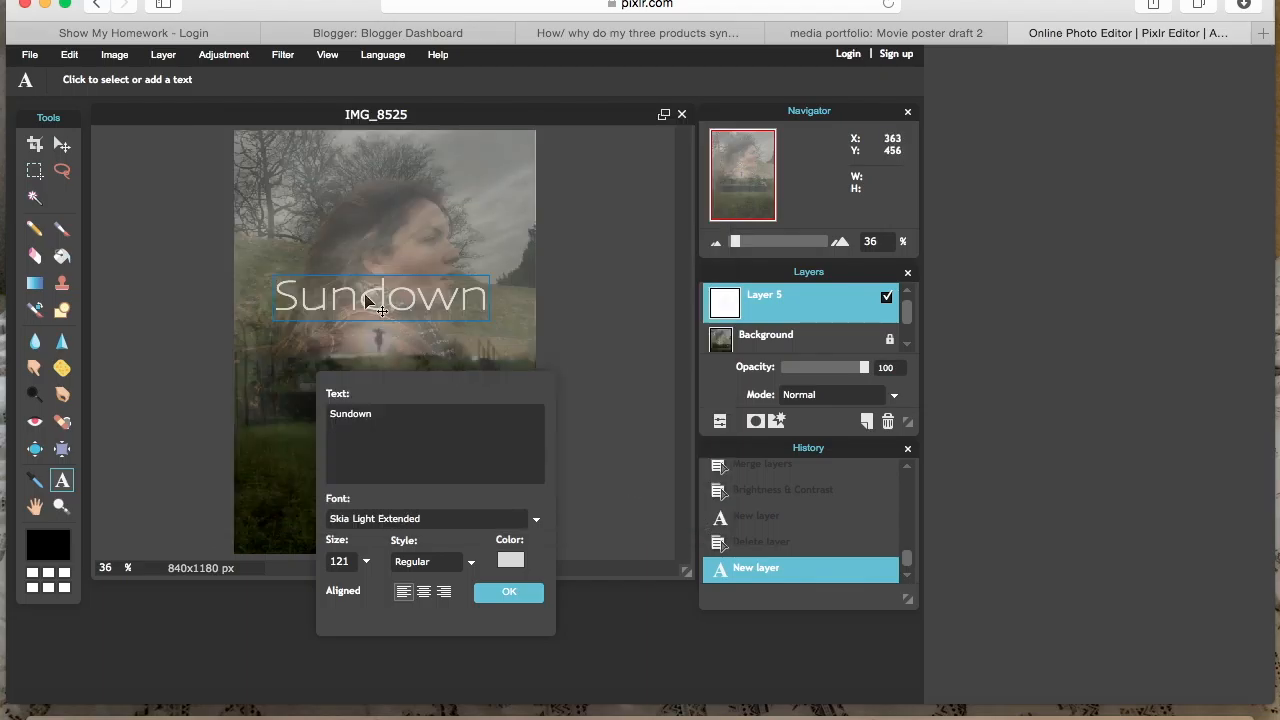
left_click(499, 600)
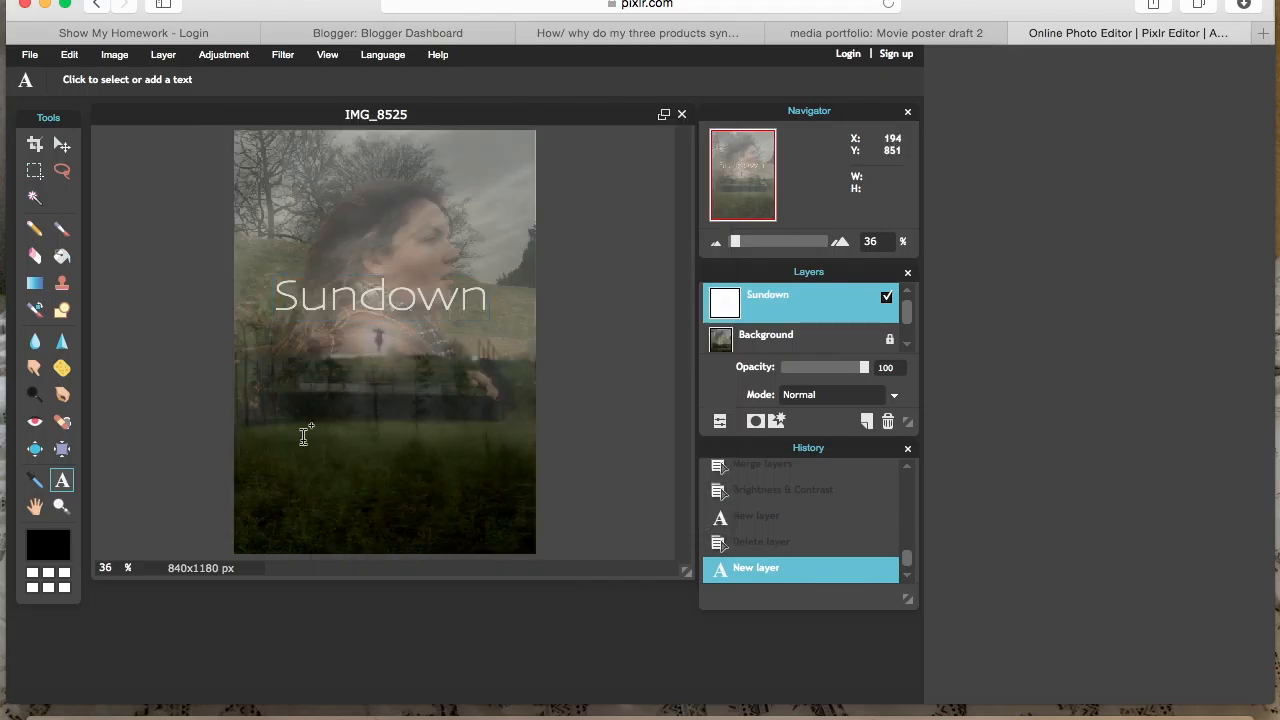
Step: Add the tagline "When darkness falls, don't stop running" as a new text in light grey dbdbdb
left_click(300, 430)
type("When darnning")
left_click(507, 636)
left_click_drag(257, 507, 417, 507)
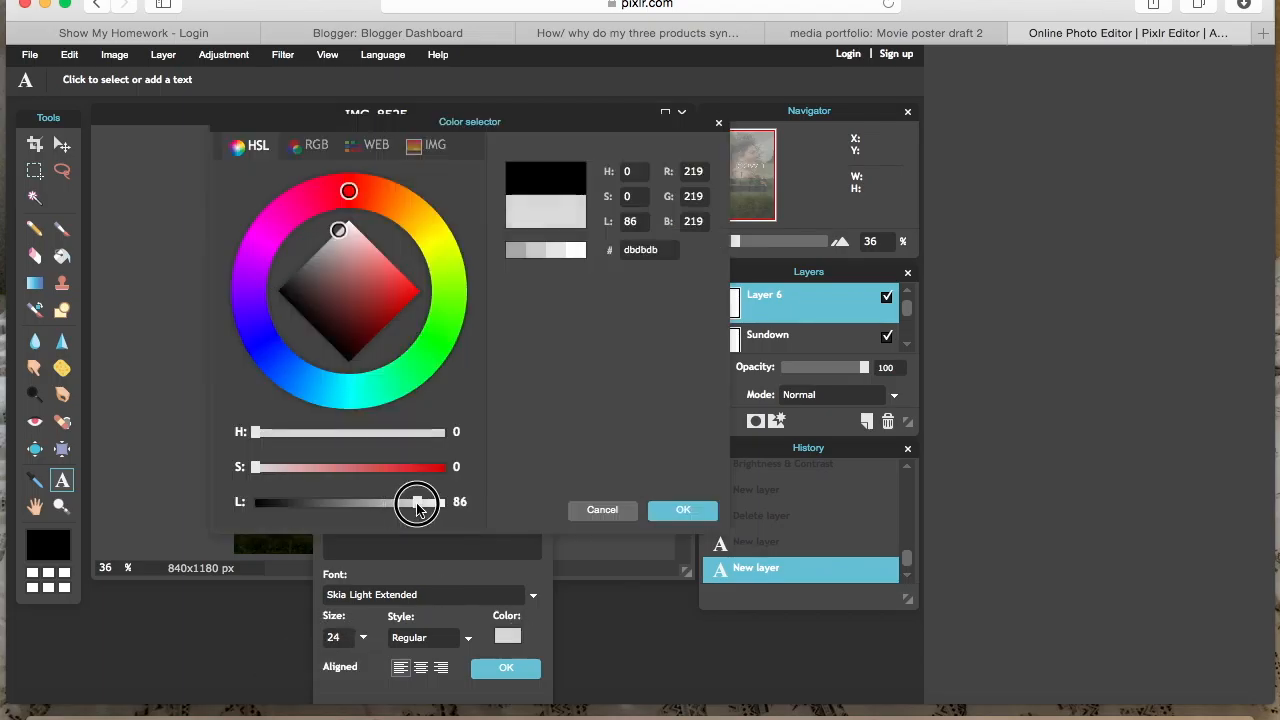
left_click(682, 510)
left_click_drag(391, 466, 511, 448)
left_click(625, 650)
Step: Add the credit line "From the director of 'coming home'" as a new text in the poster's lower half and choose its colour
left_click(300, 447)
type("From the director of 'coming home'")
left_click(519, 668)
left_click(674, 508)
left_click(517, 698)
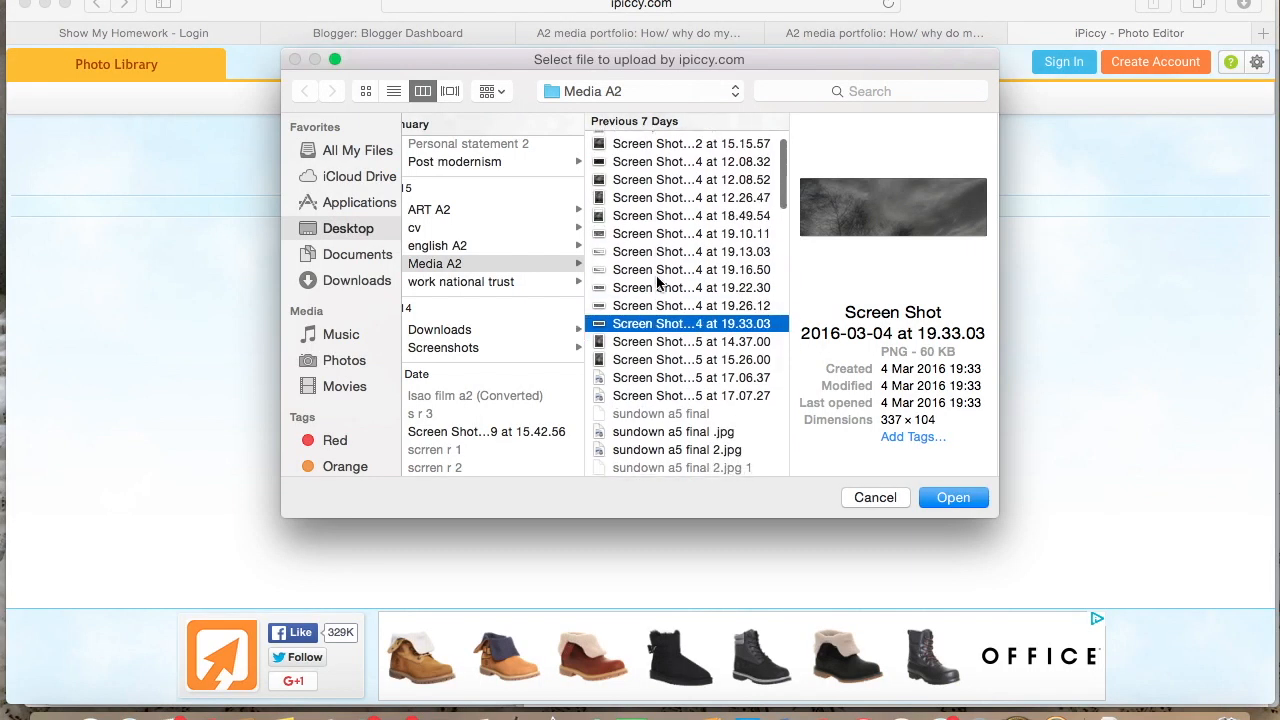
Step: In iPiccy, open the poster image "Screen Shot 2016-03-05 at 15.26.00" from the Media A2 folder
left_click(657, 343)
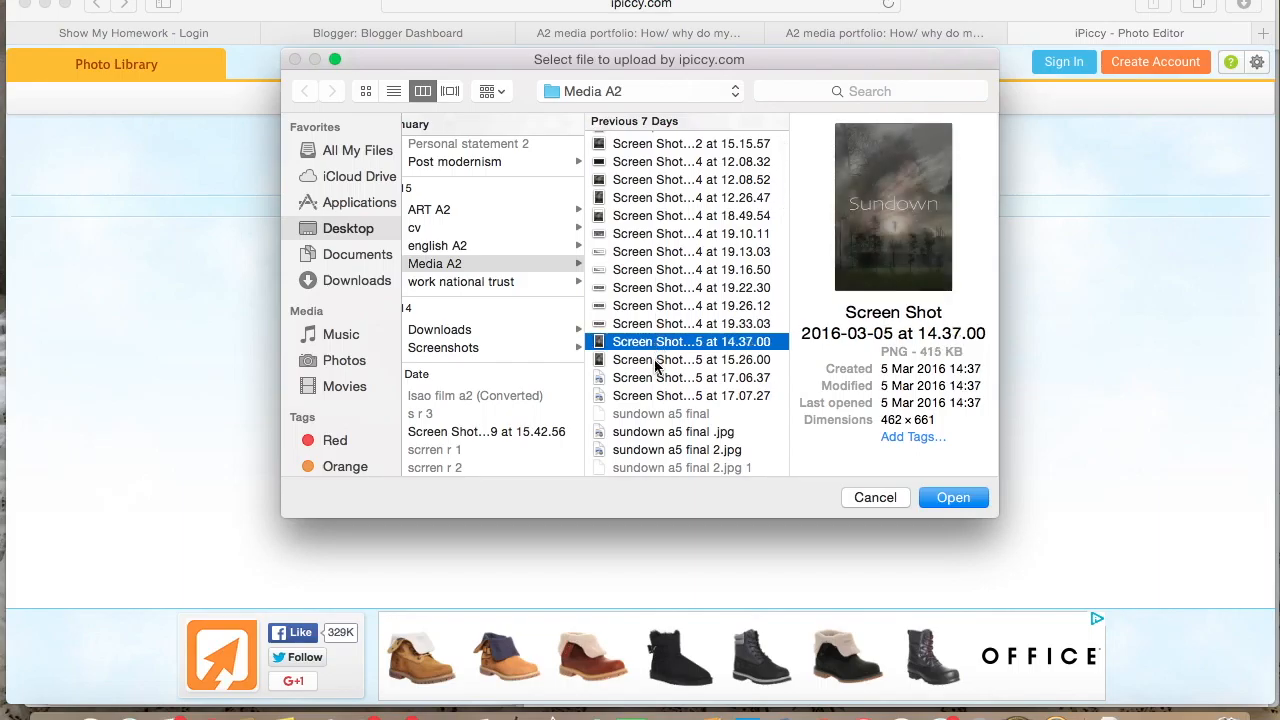
left_click(659, 361)
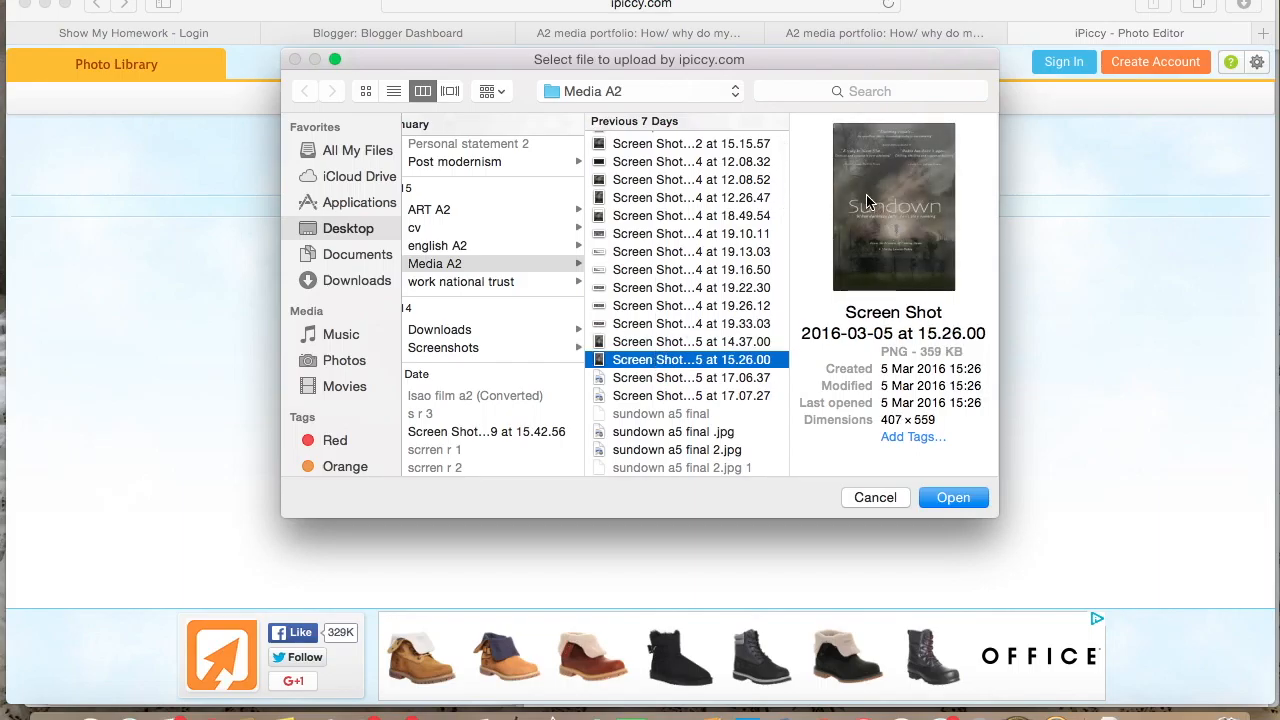
left_click(953, 497)
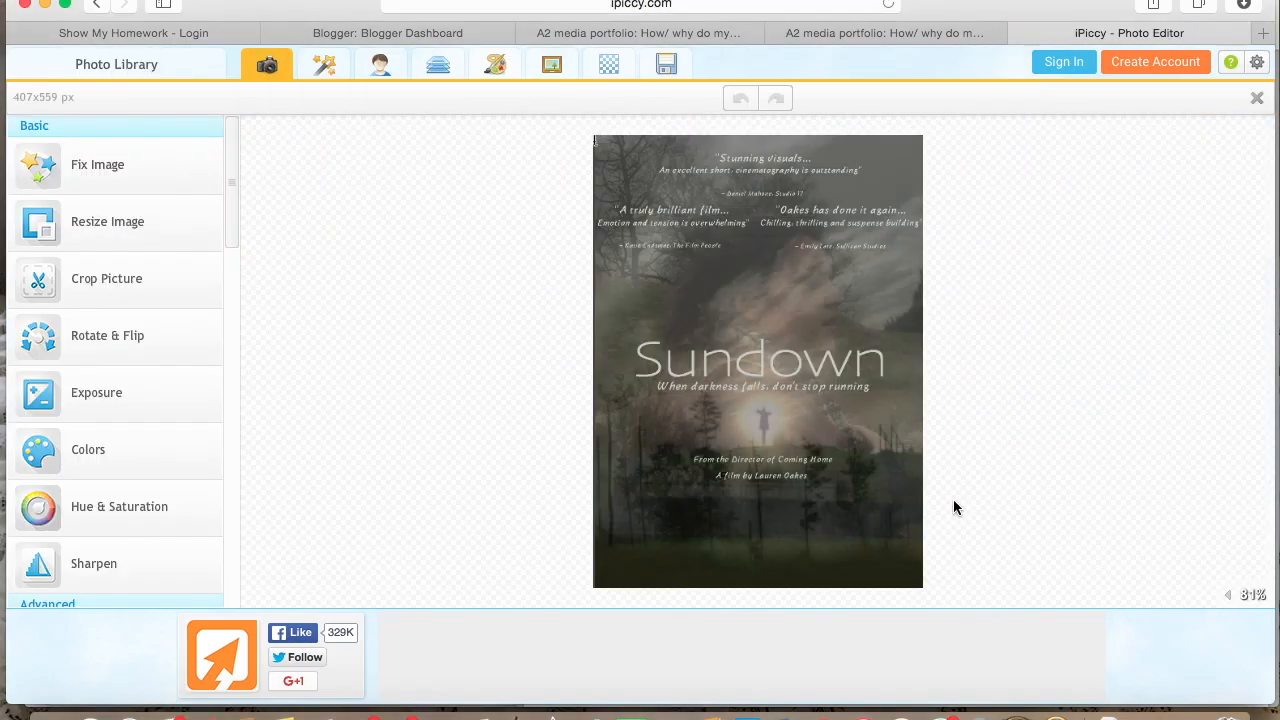
Step: Add the open laurel wreath sticker from the Ornaments collection to the poster as a layer
left_click(438, 68)
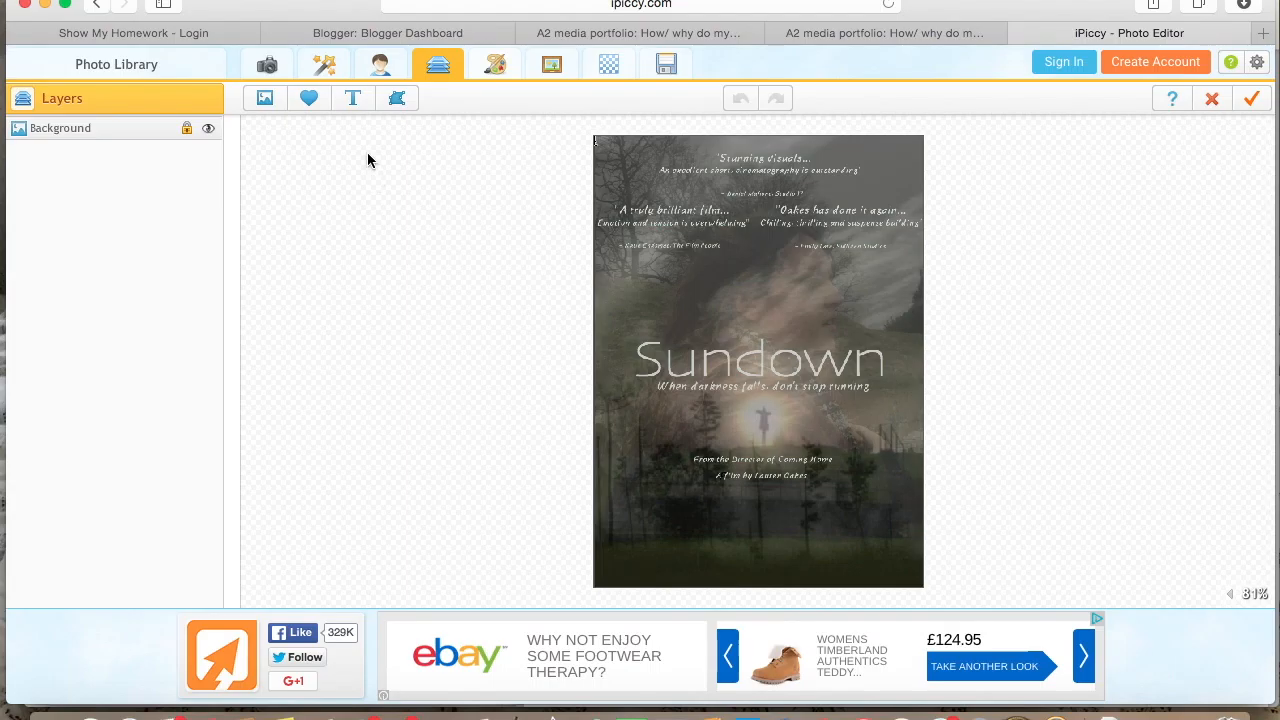
left_click(314, 106)
scroll(225, 350, "down", 3)
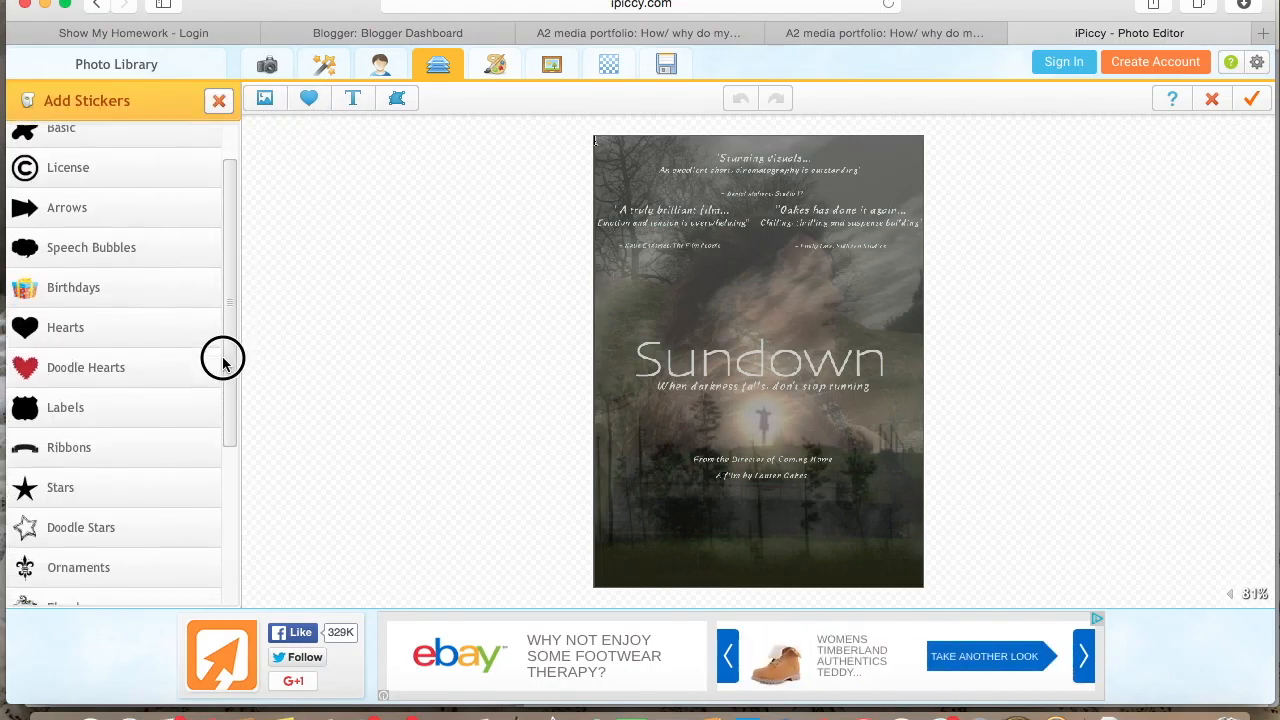
left_click(69, 430)
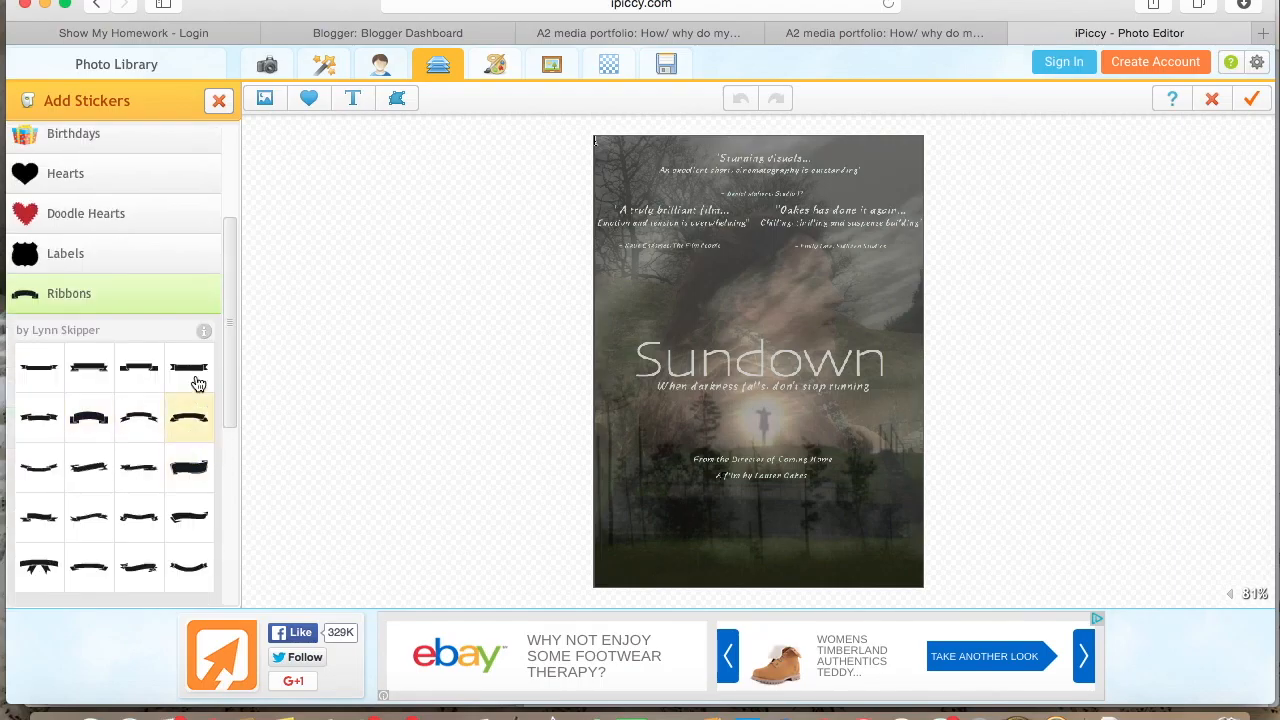
left_click_drag(229, 297, 216, 416)
left_click(78, 443)
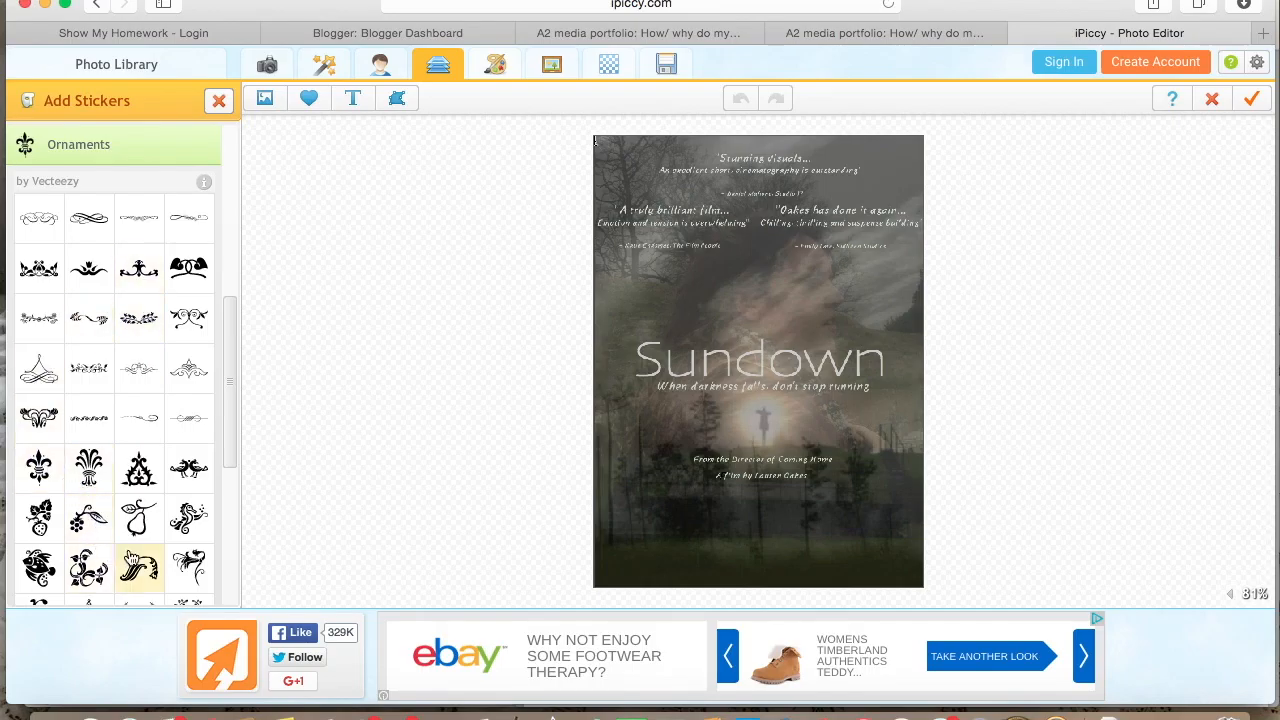
left_click_drag(232, 367, 217, 449)
left_click(139, 415)
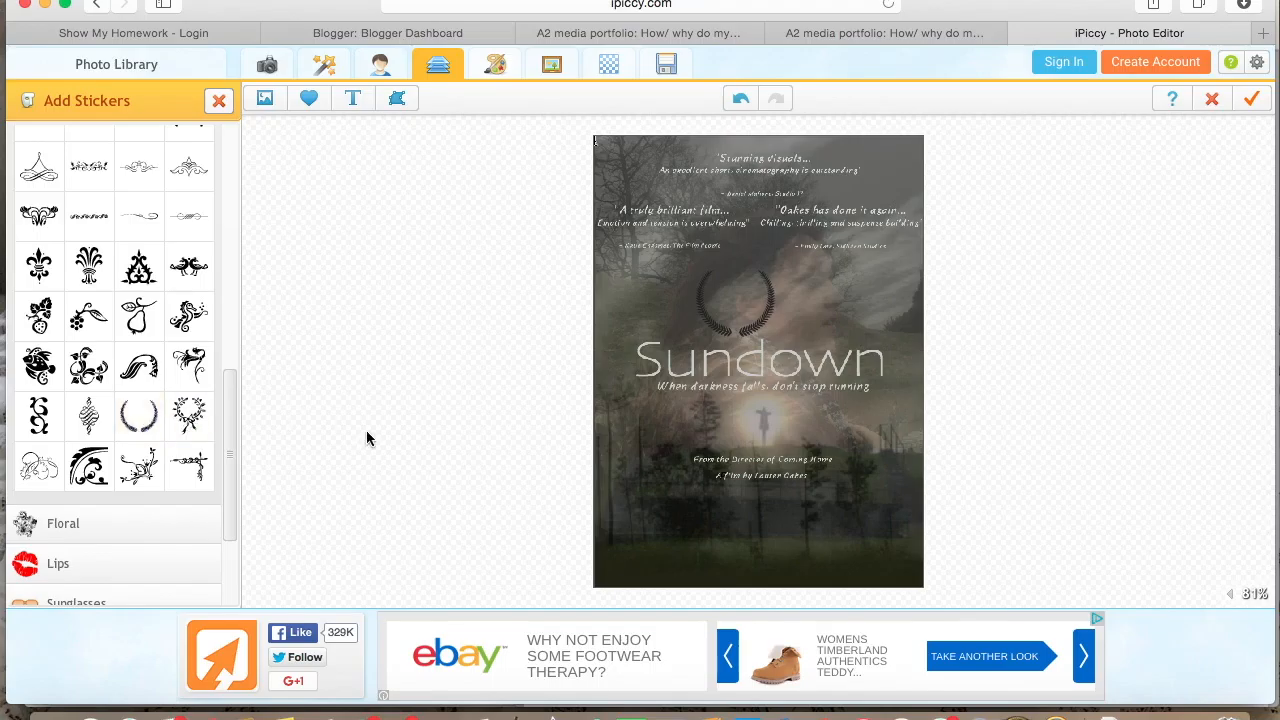
Step: Move the laurel wreath below the tagline, just left of the glowing figure, and recolour it to light grey B5B5B5
scroll(630, 302, "up", 3)
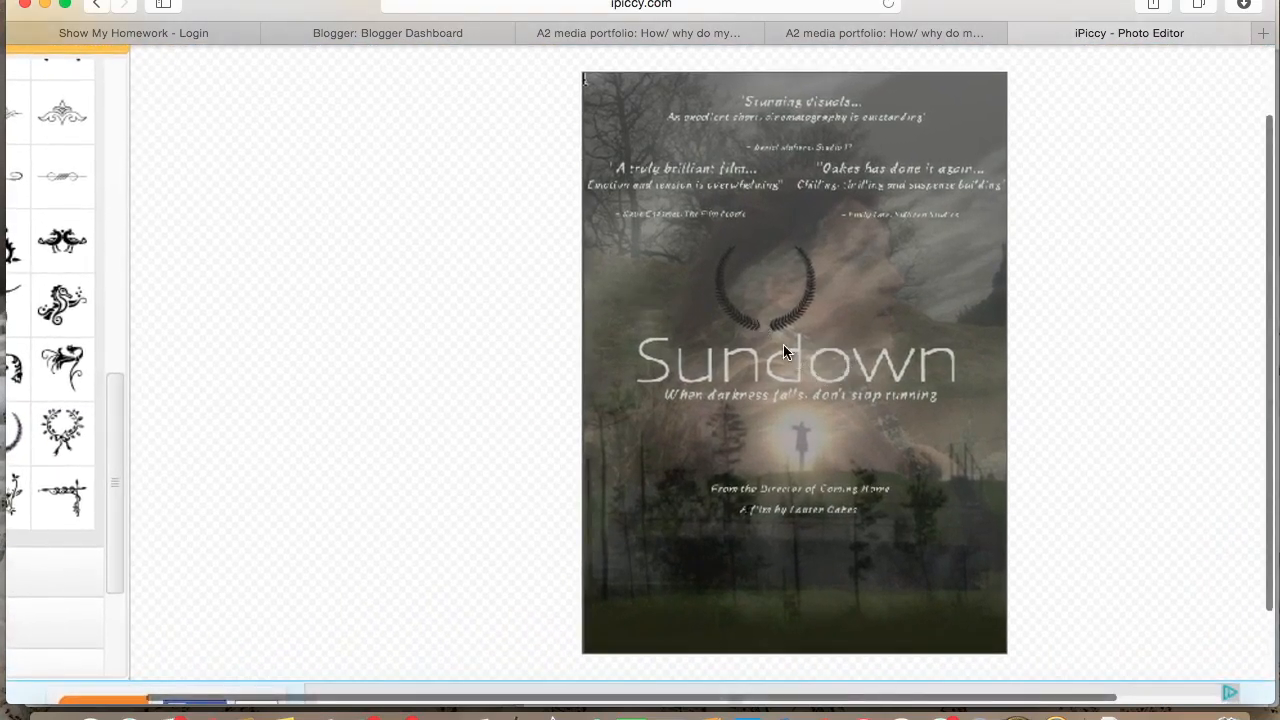
left_click(743, 318)
left_click_drag(743, 318, 724, 490)
scroll(735, 505, "down", 3)
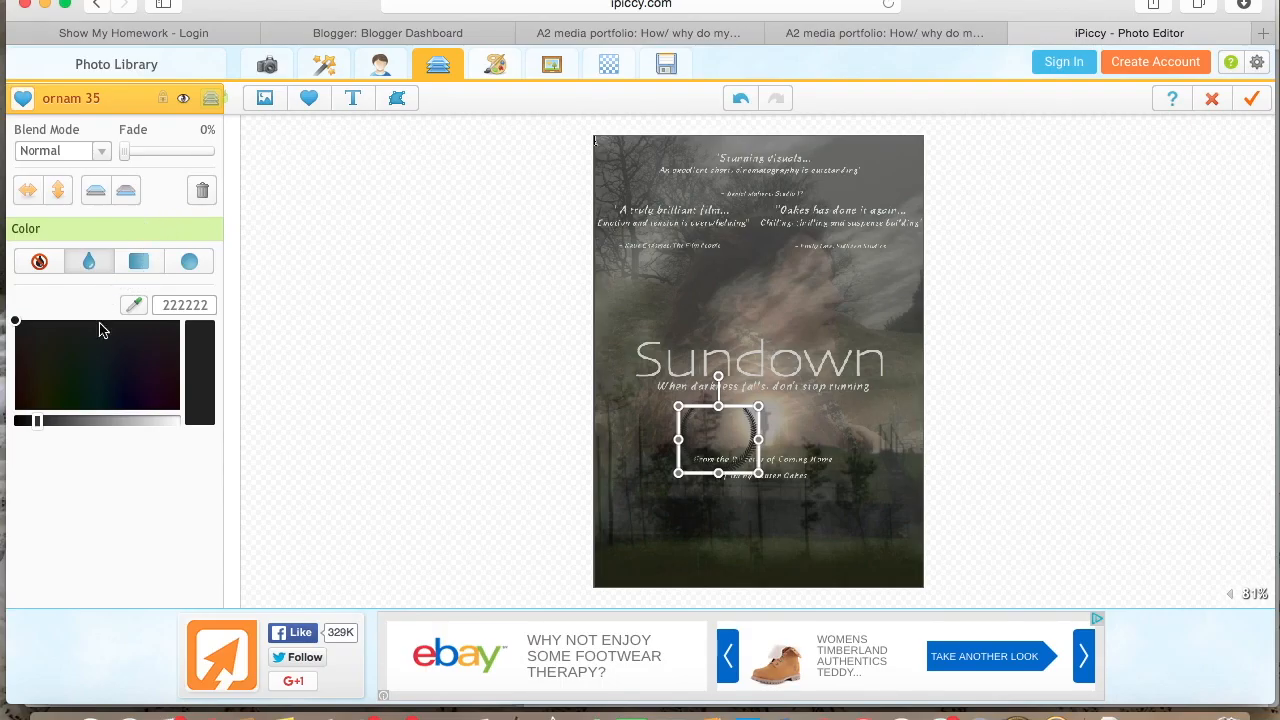
left_click(130, 420)
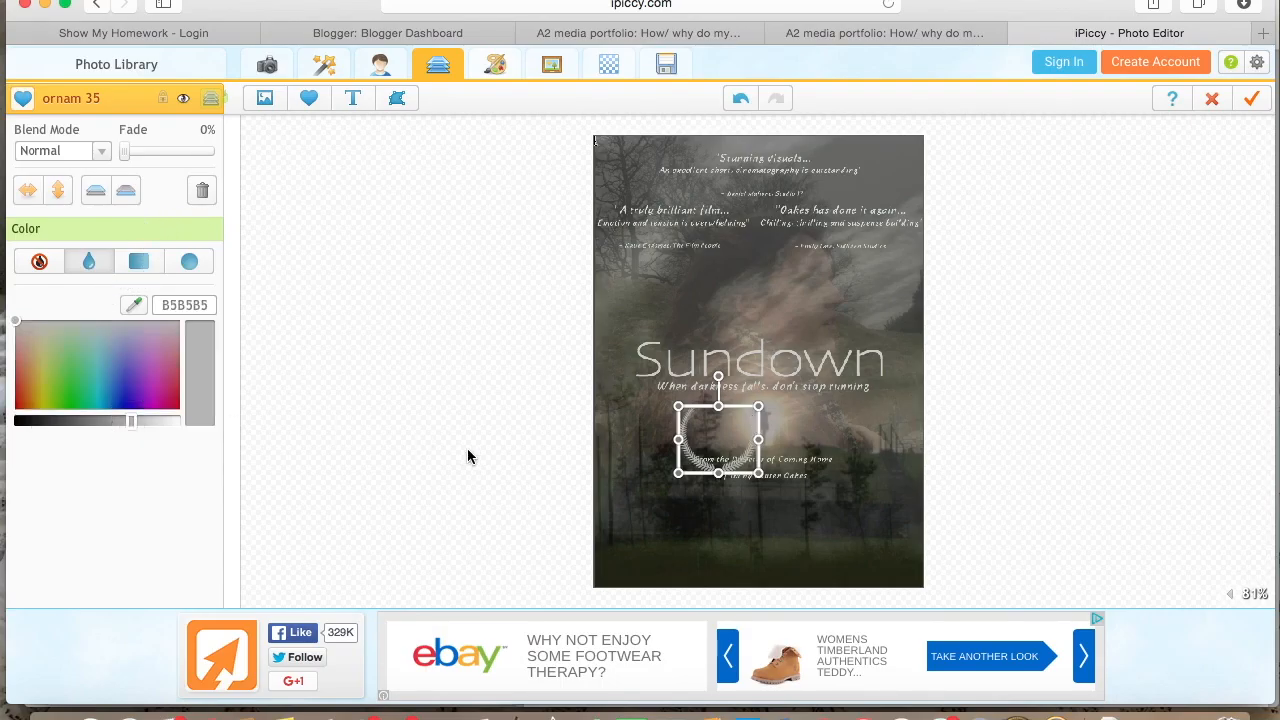
Step: Shrink the laurel wreath to a small emblem and centre it just below the "A film by" credit line
left_click_drag(760, 443, 757, 505)
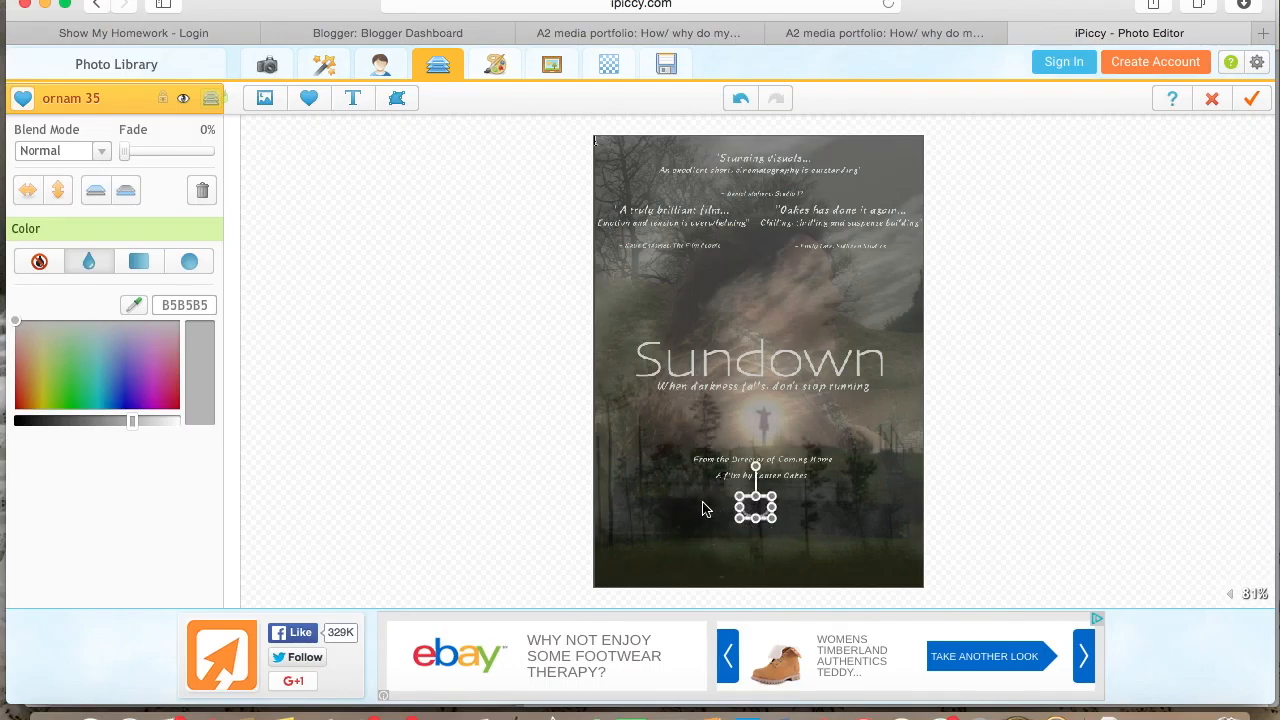
left_click(700, 502)
left_click(753, 517)
left_click_drag(753, 517, 757, 509)
left_click(687, 443)
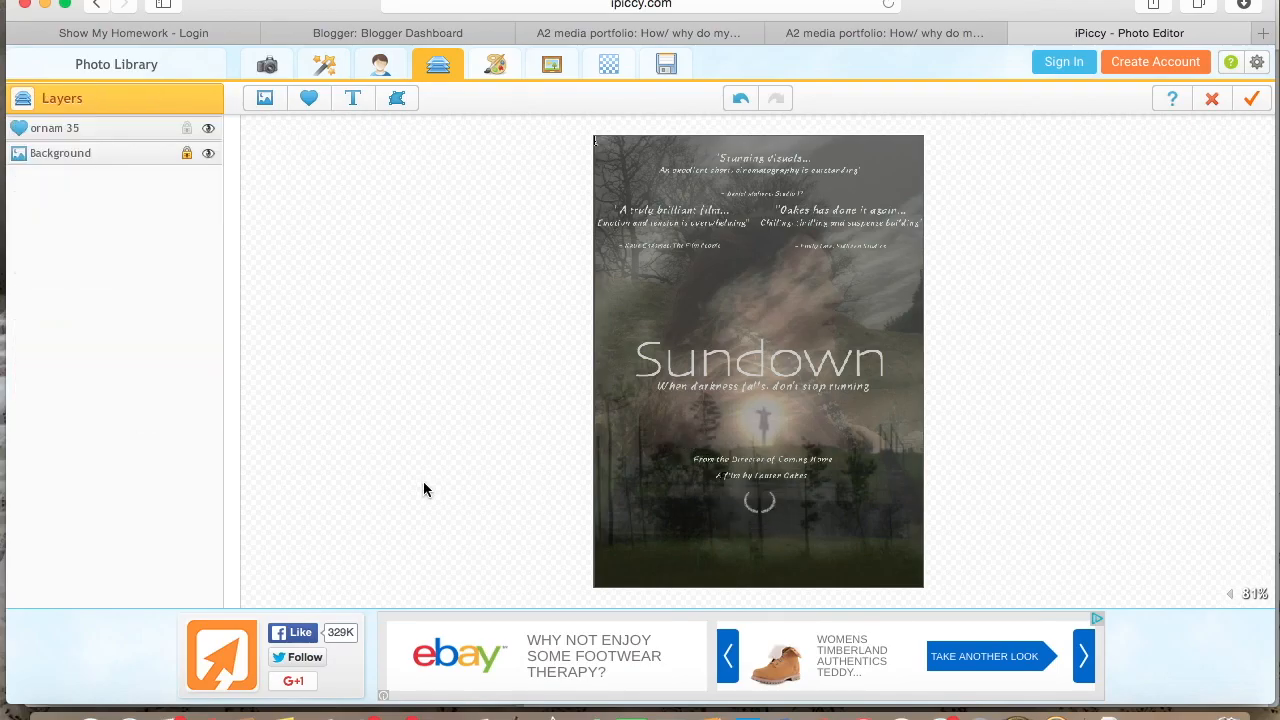
Step: Add a new text reading "OFFICIAL AWARD" to the poster and colour it light grey C1C1C1
left_click(352, 97)
left_click_drag(138, 157, 9, 140)
type("official a")
key("BackSpace")
key("BackSpace")
key("BackSpace")
key("BackSpace")
key("BackSpace")
key("BackSpace")
key("BackSpace")
key("BackSpace")
key("BackSpace")
key("BackSpace")
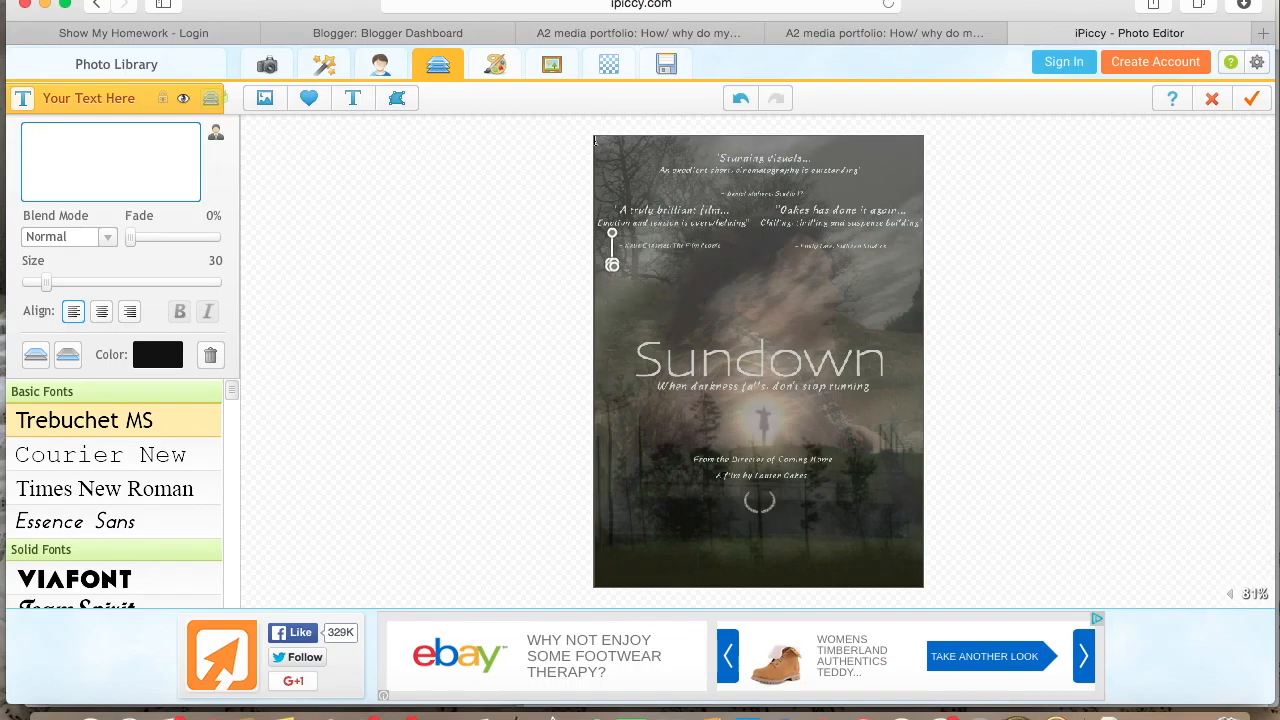
type("OFFICIAL AW")
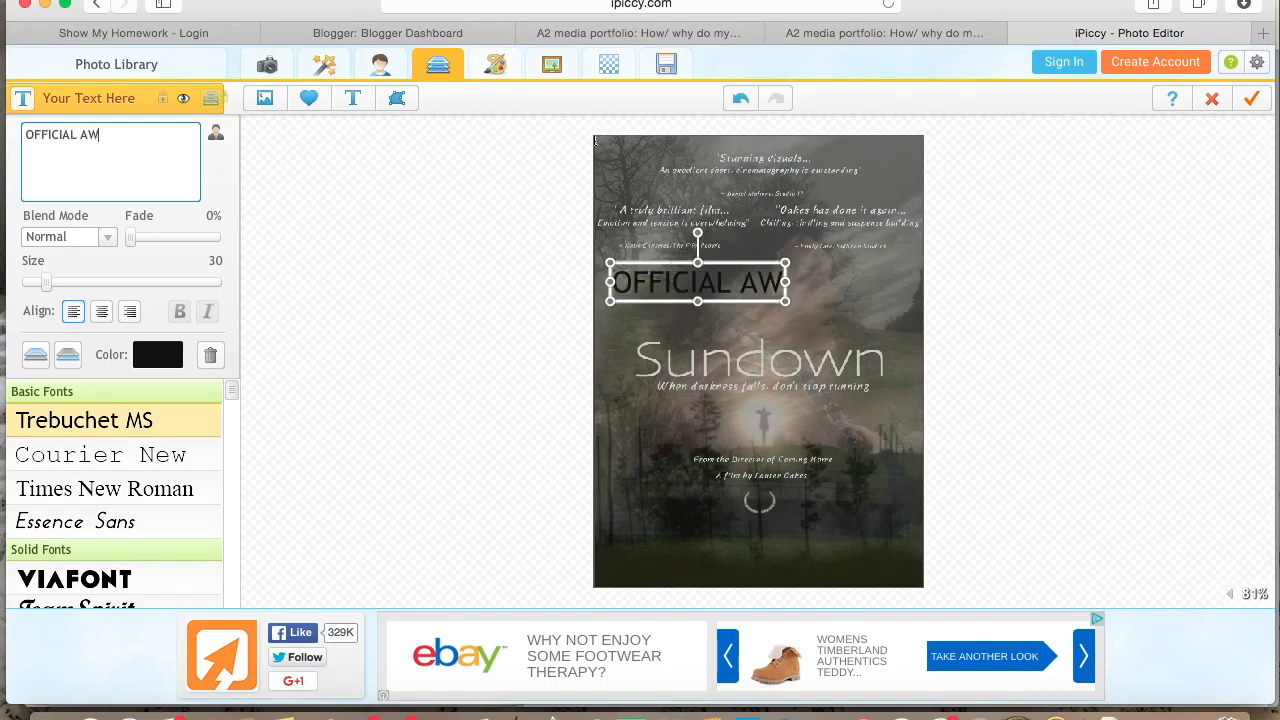
type("ARD")
left_click(157, 354)
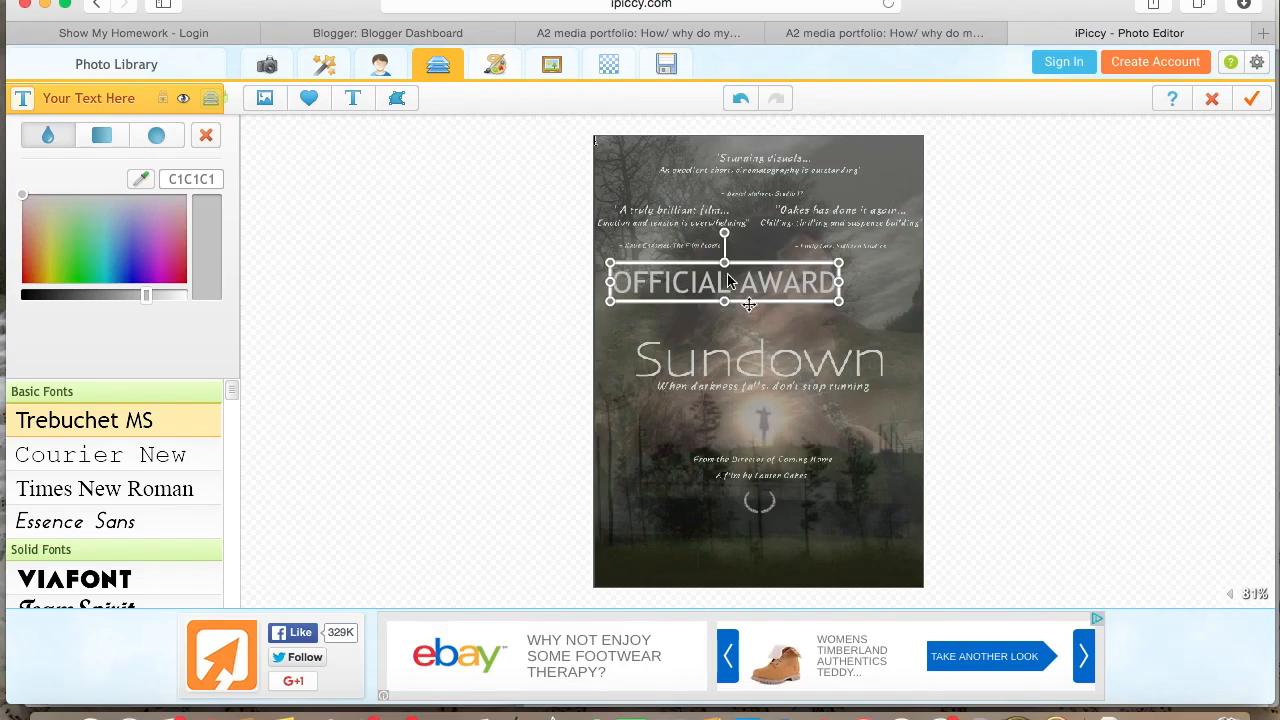
Step: Shrink the "OFFICIAL AWARD" text and fit it inside the small laurel wreath below the credits
left_click_drag(626, 295, 766, 500)
scroll(740, 430, "up", 5)
left_click_drag(758, 384, 786, 377)
left_click(775, 374)
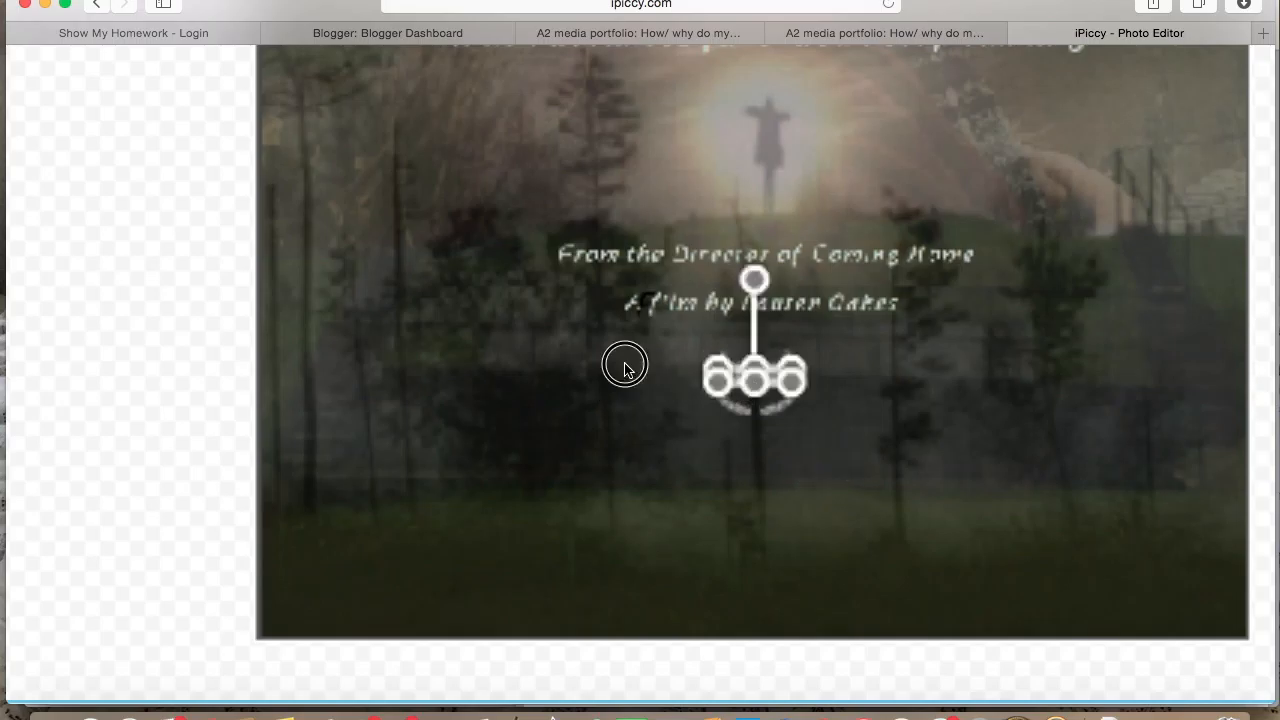
scroll(680, 384, "down", 5)
Step: Add the plain five-pointed star sticker, shrink and recolour it light grey, and place it over the left-hand review quote
left_click(358, 101)
left_click(309, 98)
scroll(89, 534, "down", 10)
left_click(142, 230)
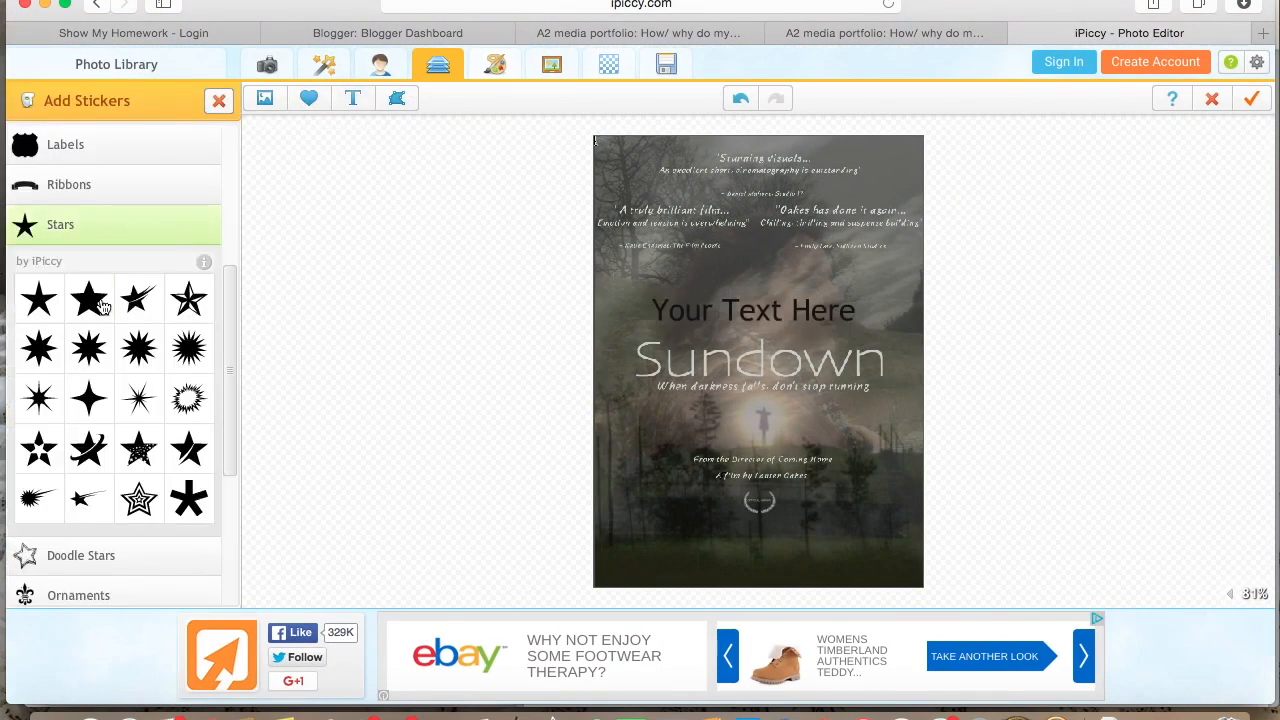
left_click(40, 297)
left_click(807, 406)
left_click_drag(760, 338, 648, 235)
left_click(132, 407)
left_click(138, 421)
left_click(486, 434)
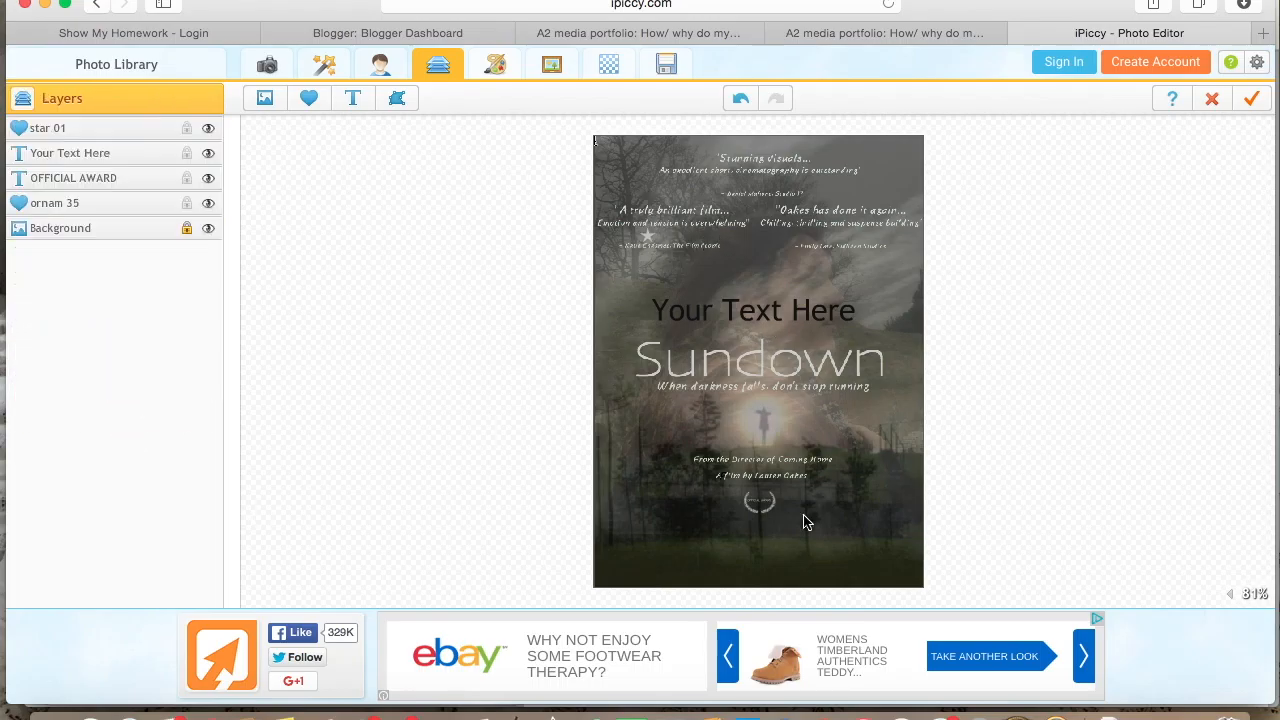
Step: Delete the stray "Your Text Here" placeholder above the Sundown title
left_click(757, 311)
left_click(224, 367)
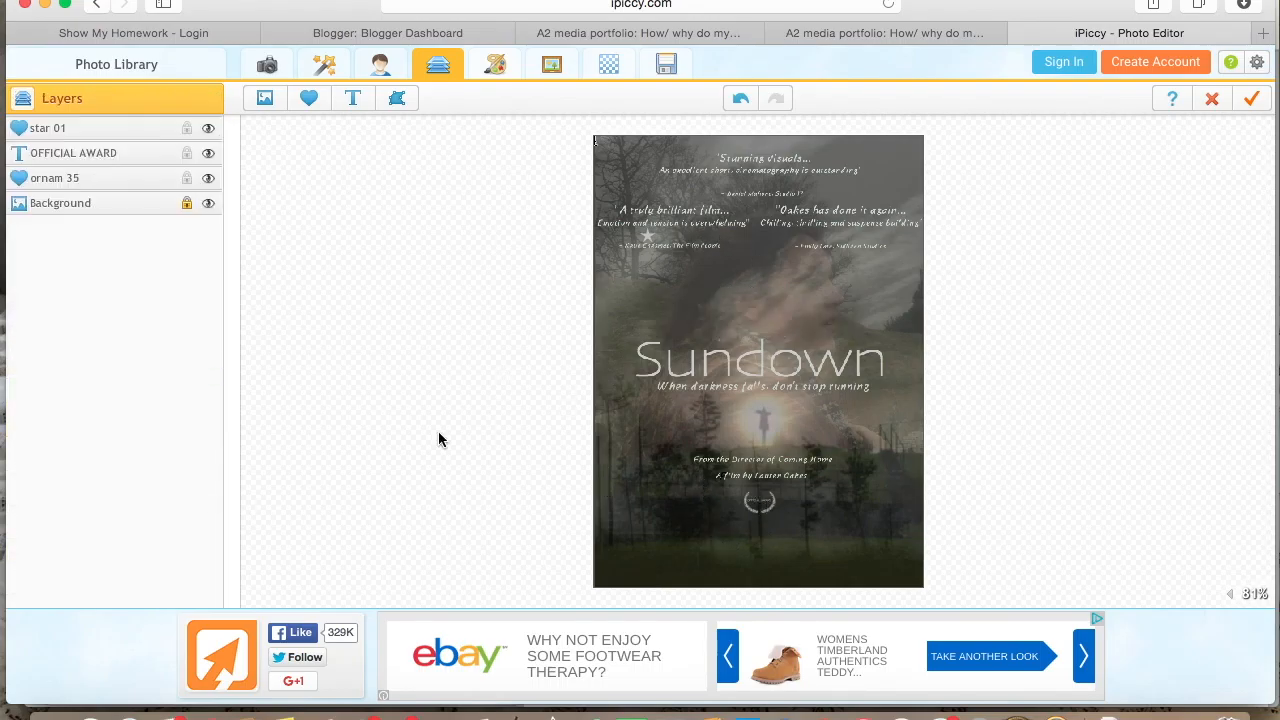
Step: Add a new text reading "ROYLE OAK PRODUCTIONS in ASSOCIATION with" to the poster
left_click(352, 97)
left_click_drag(857, 314, 731, 325)
triple_click(20, 137)
type("ROYLE OAK PRODUCTIONS in ASSC")
key("BackSpace")
type("OCIATION with")
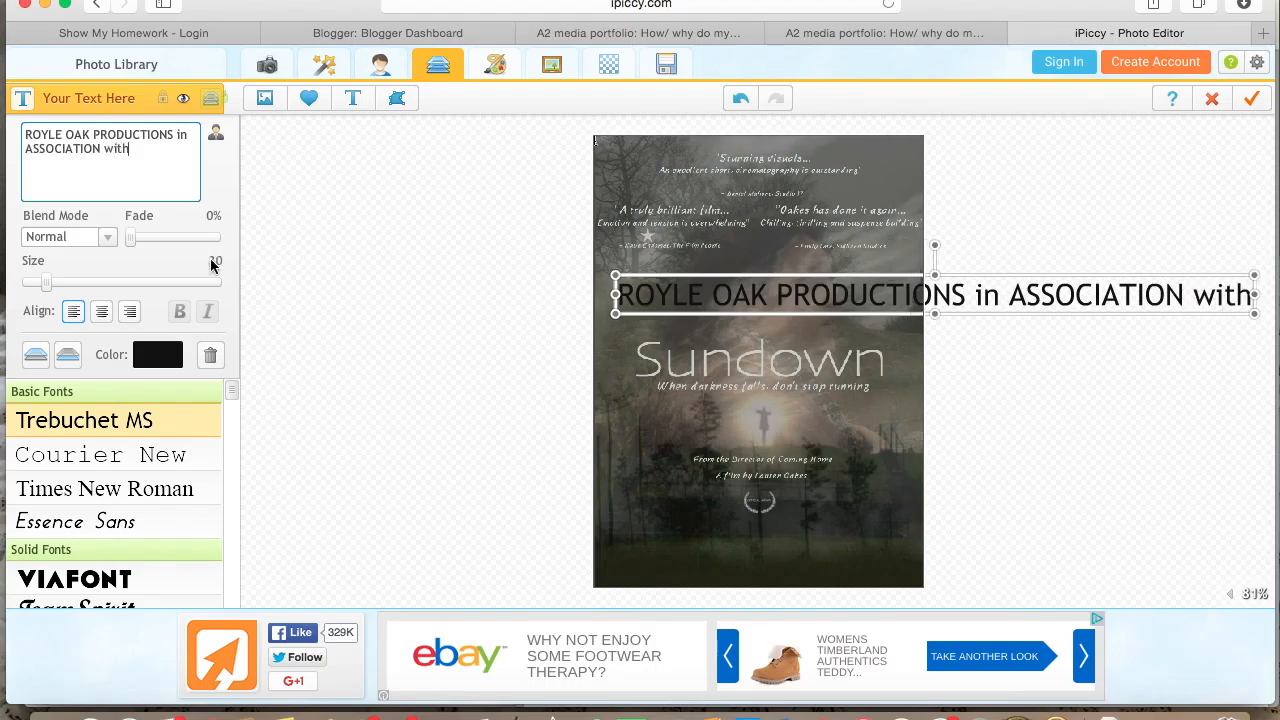
Step: Style the production credit in light grey Steelfish and place it at a reduced size near the poster's bottom, below the wreath
scroll(234, 400, "down", 10)
left_click(110, 409)
left_click(158, 354)
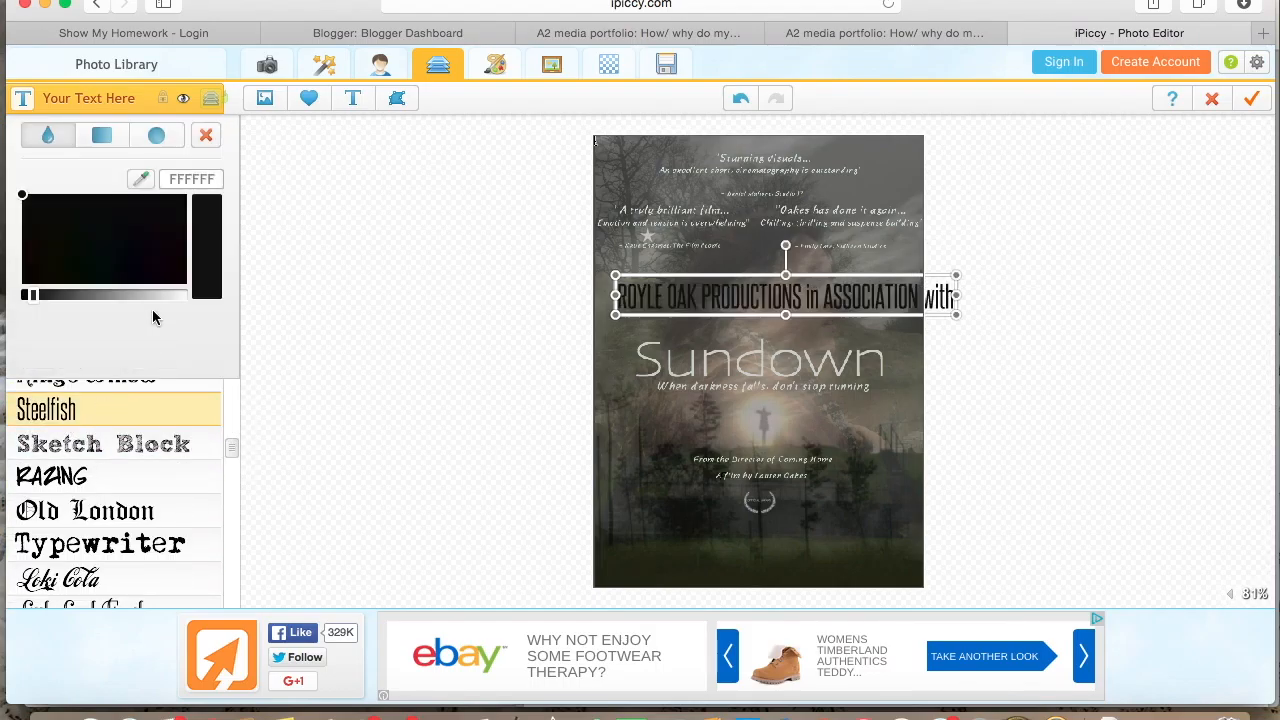
left_click_drag(958, 313, 690, 548)
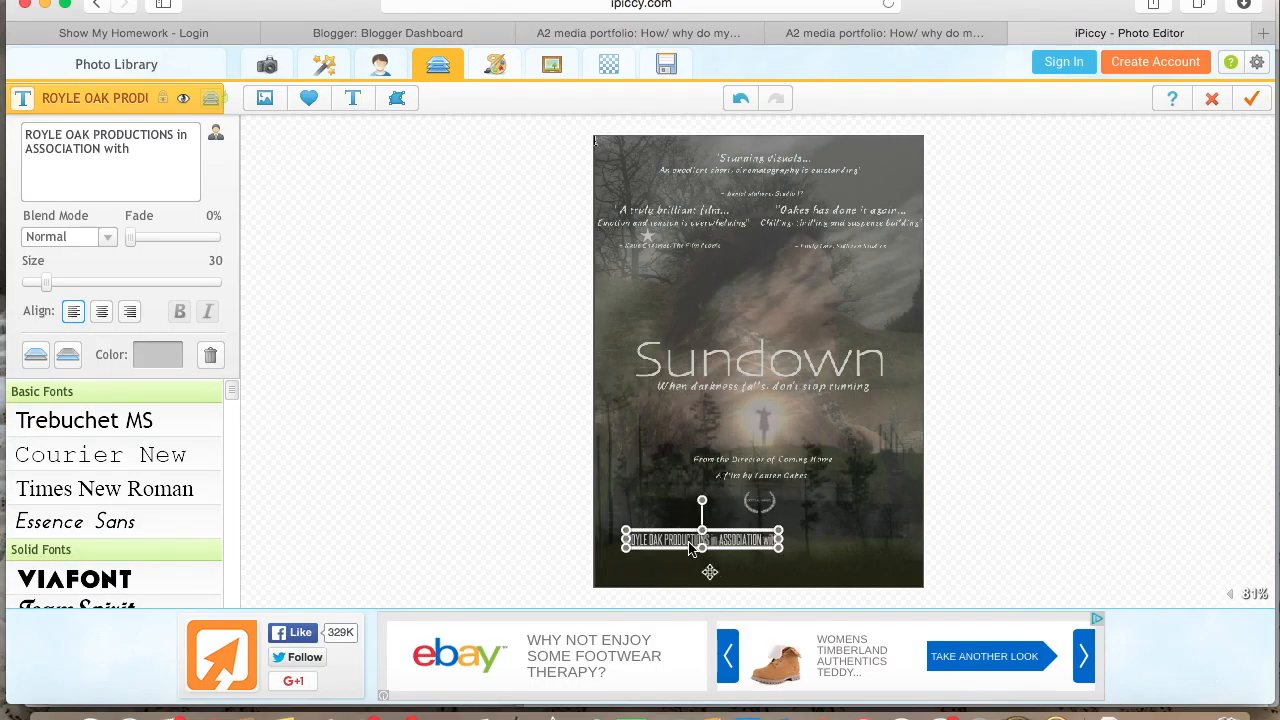
Step: Apply the layers and save the poster to the computer as the JPG file "sundown finished" at 100% quality
left_click(1251, 98)
left_click(666, 64)
left_click(309, 200)
type("sundown finished")
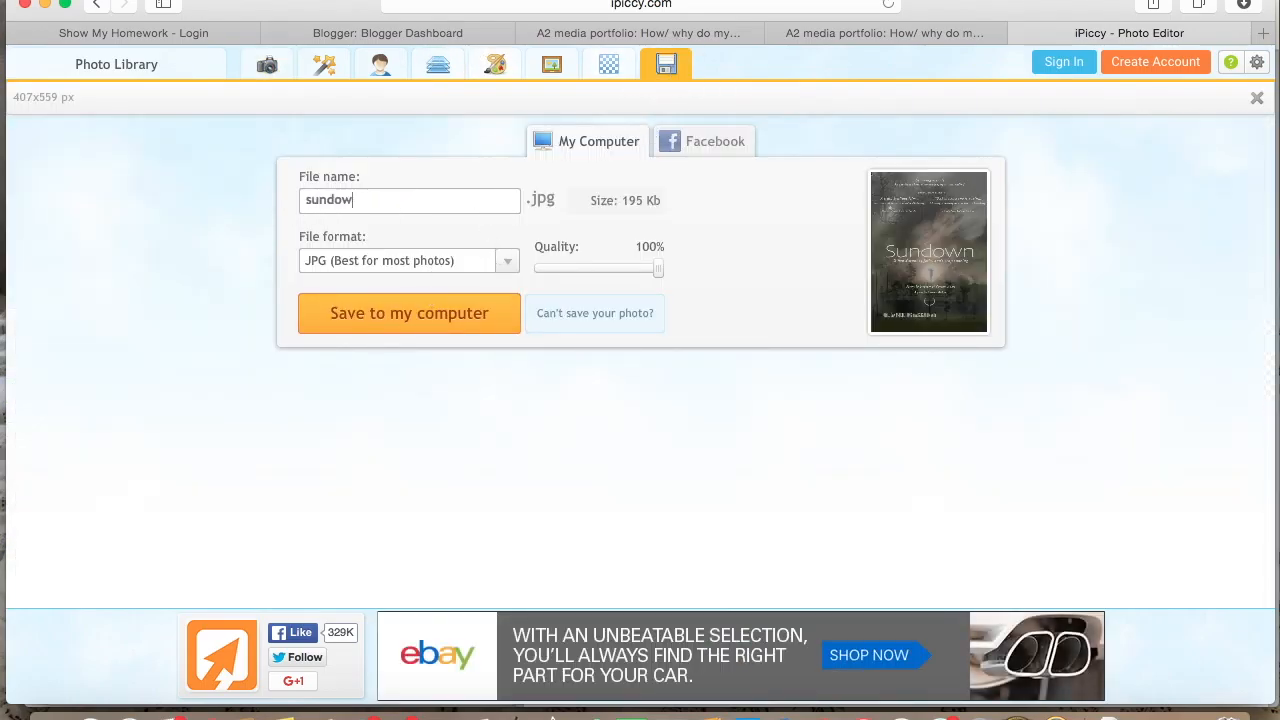
left_click(435, 335)
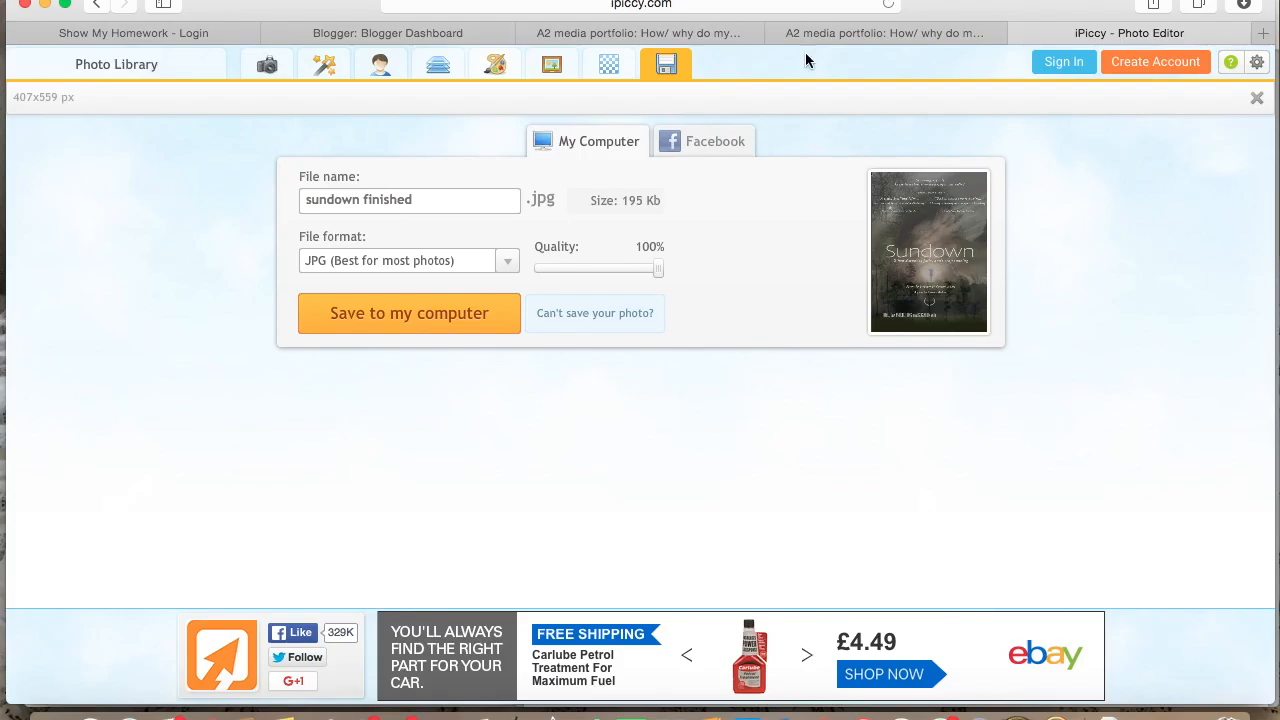